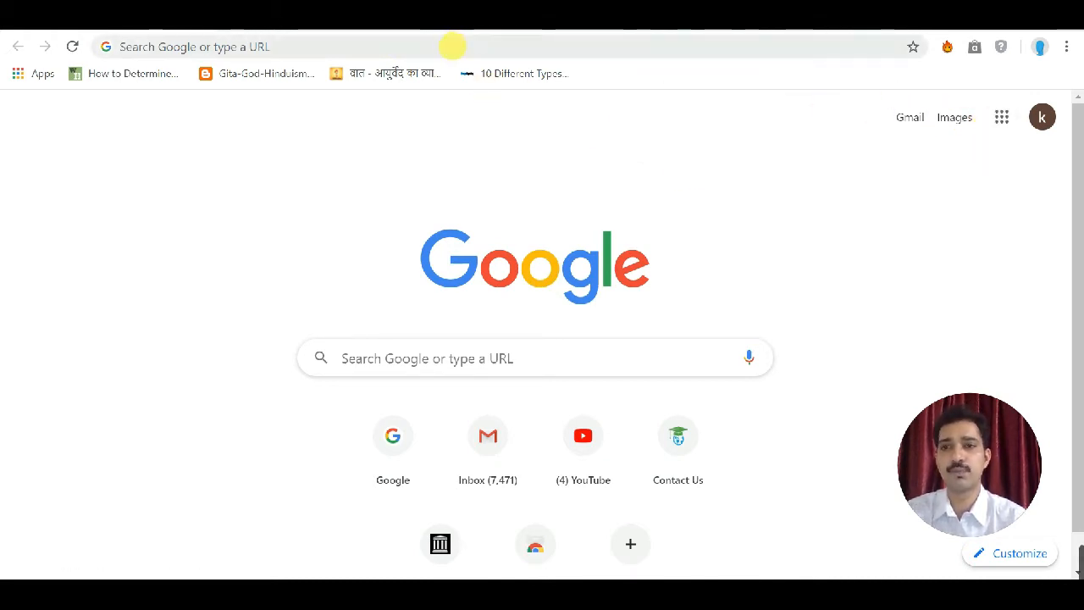
# Step: Go to google.com from the address bar
pyautogui.click(451, 46)
pyautogui.write('google.com')
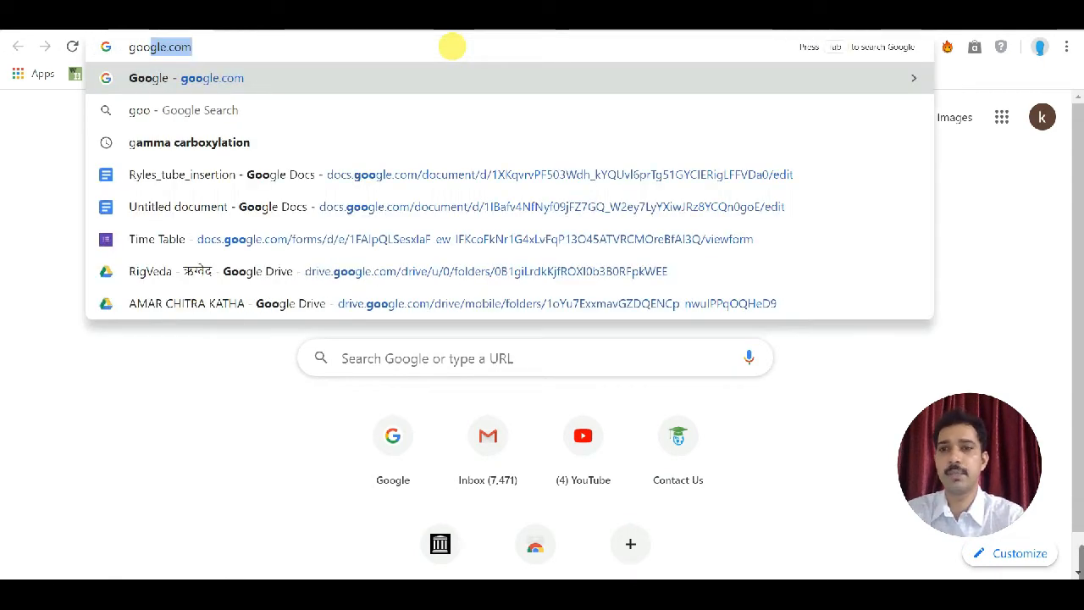
pyautogui.press('Return')
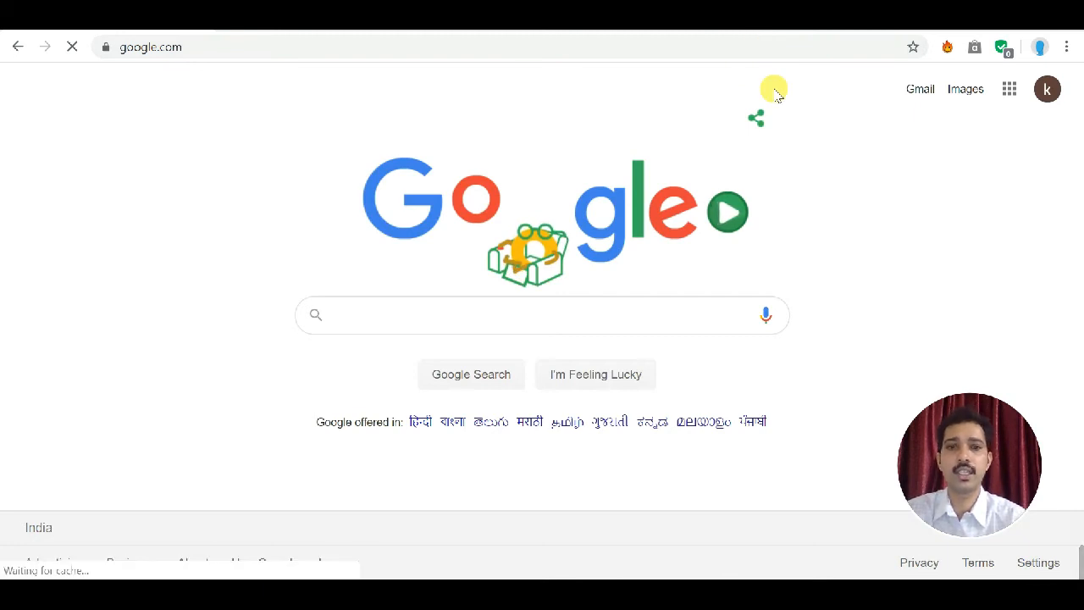
# Step: Open Google Classroom from the Google apps launcher
pyautogui.click(1010, 91)
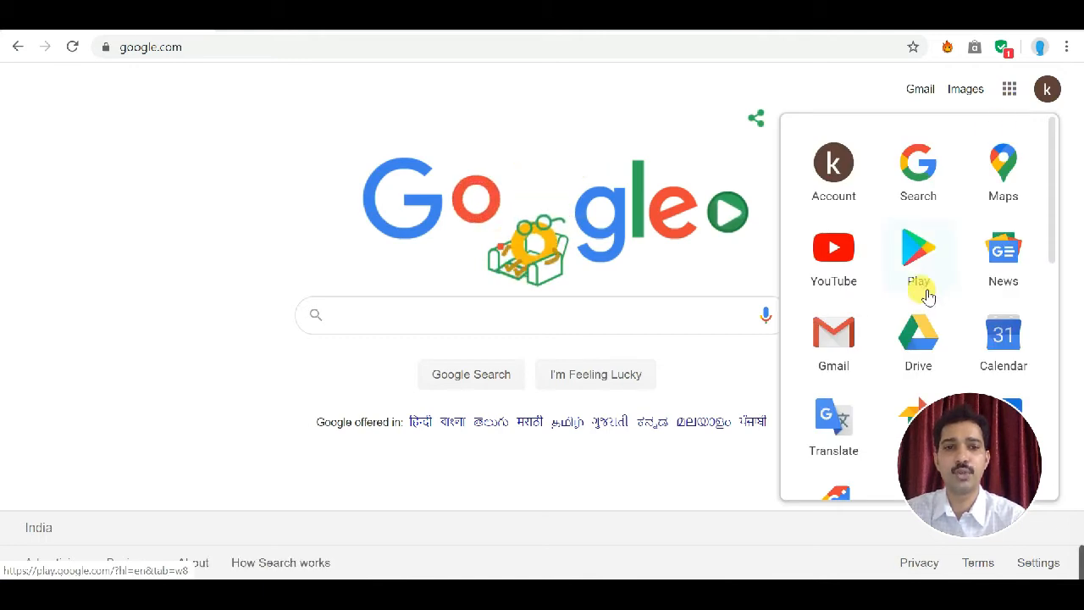
pyautogui.scroll(-2, 927, 296)
pyautogui.scroll(-4, 927, 296)
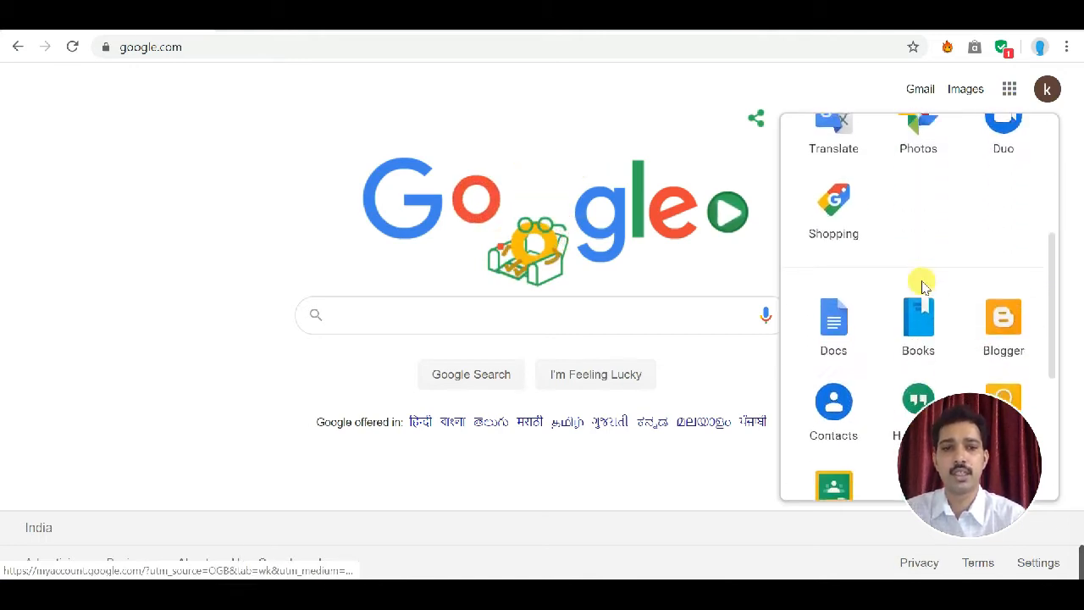
pyautogui.scroll(-3, 923, 283)
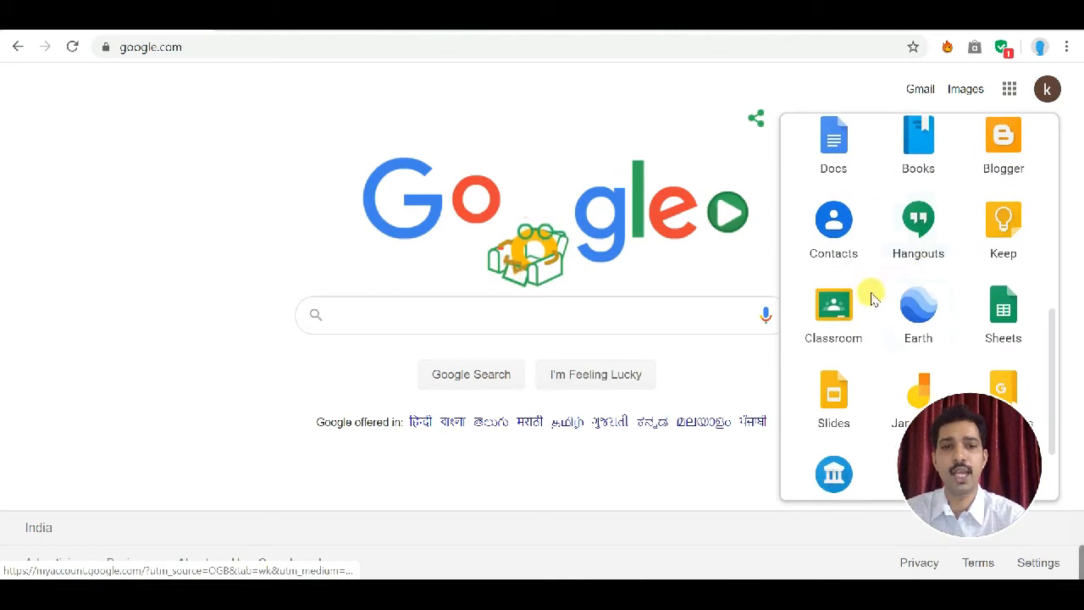
pyautogui.click(832, 324)
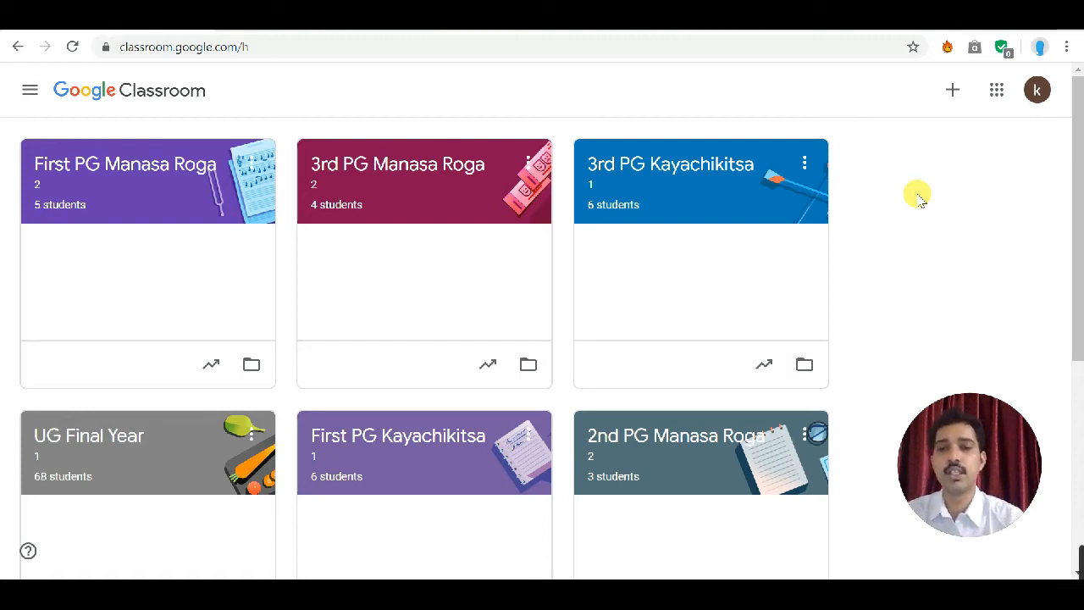
# Step: Open the navigation menu to view the class list, then close it
pyautogui.click(28, 90)
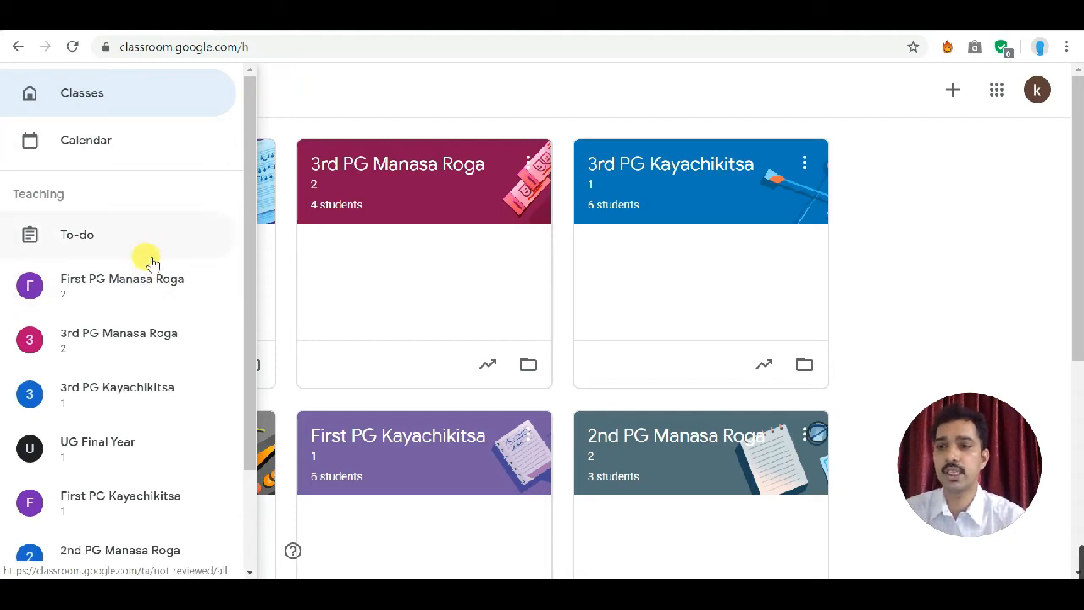
pyautogui.click(346, 75)
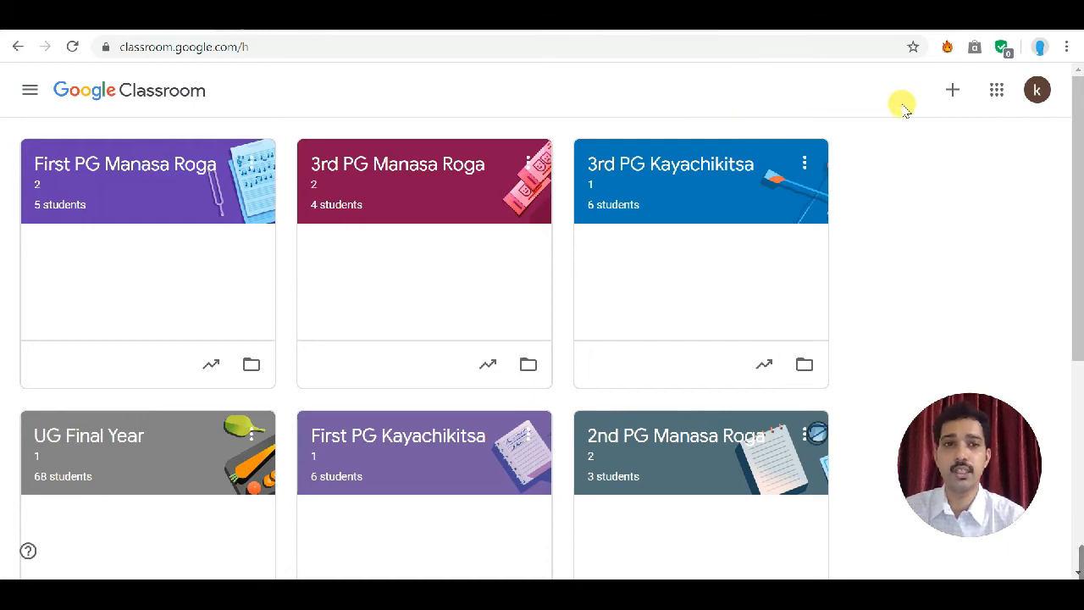
# Step: Start creating a class, acknowledging the notice and going through the Subject and Room fields, then dismiss the form
pyautogui.click(955, 93)
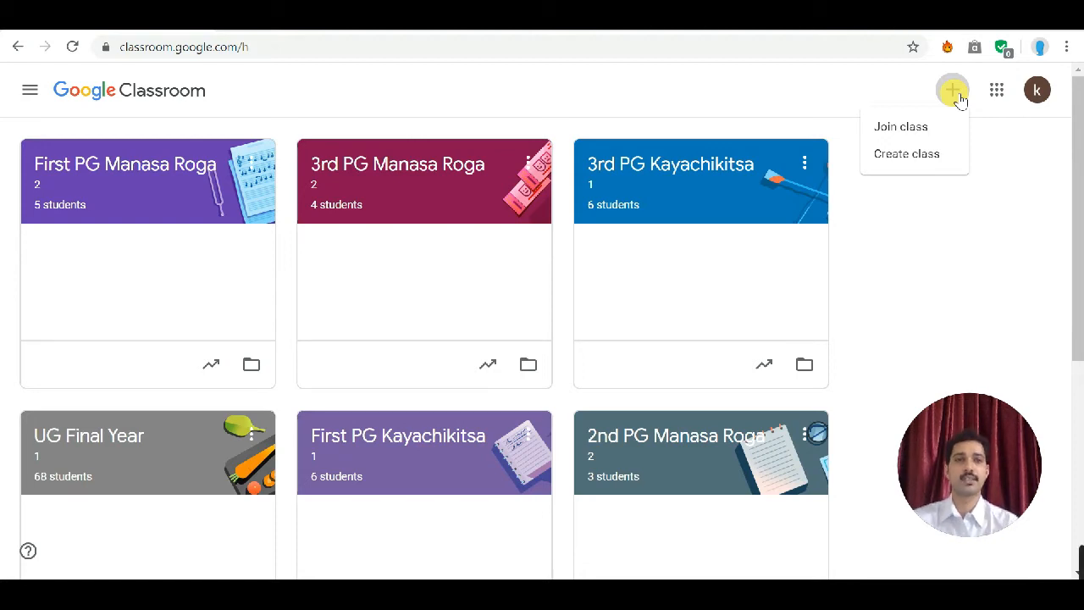
pyautogui.click(909, 159)
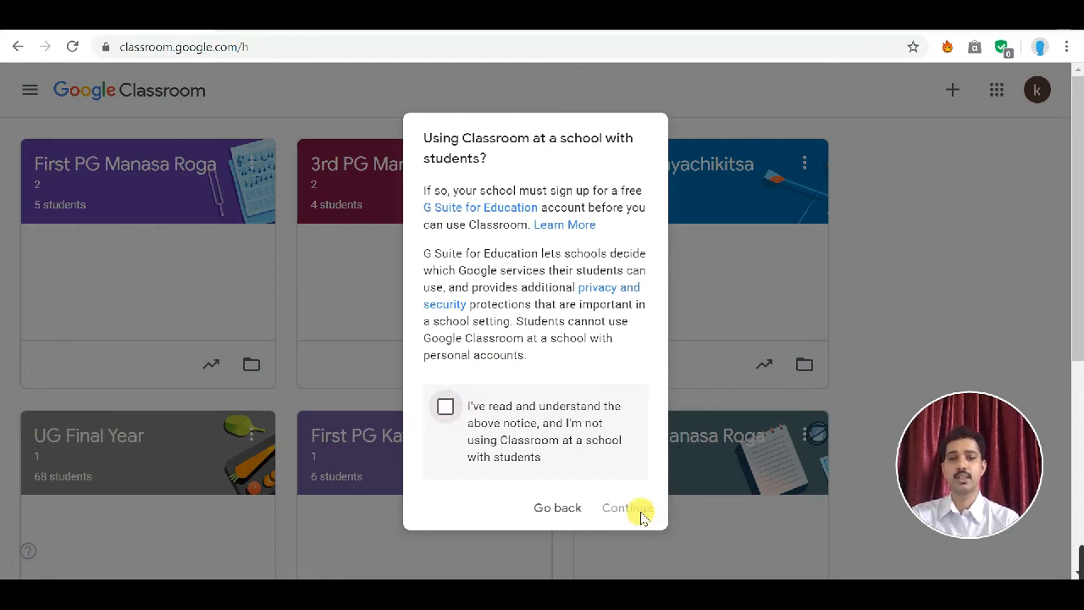
pyautogui.click(447, 409)
pyautogui.click(627, 508)
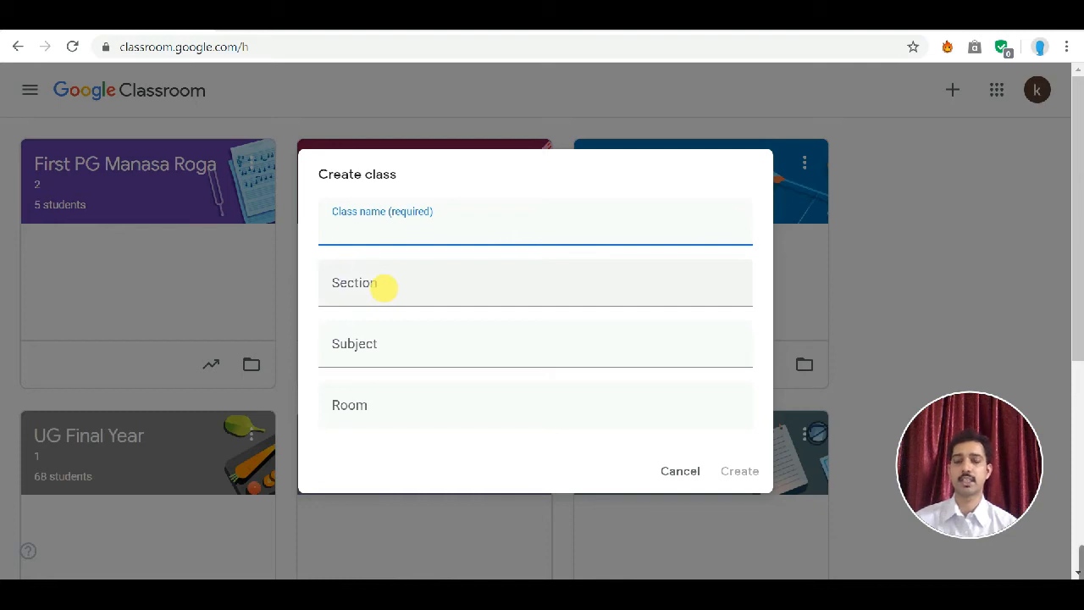
pyautogui.click(347, 352)
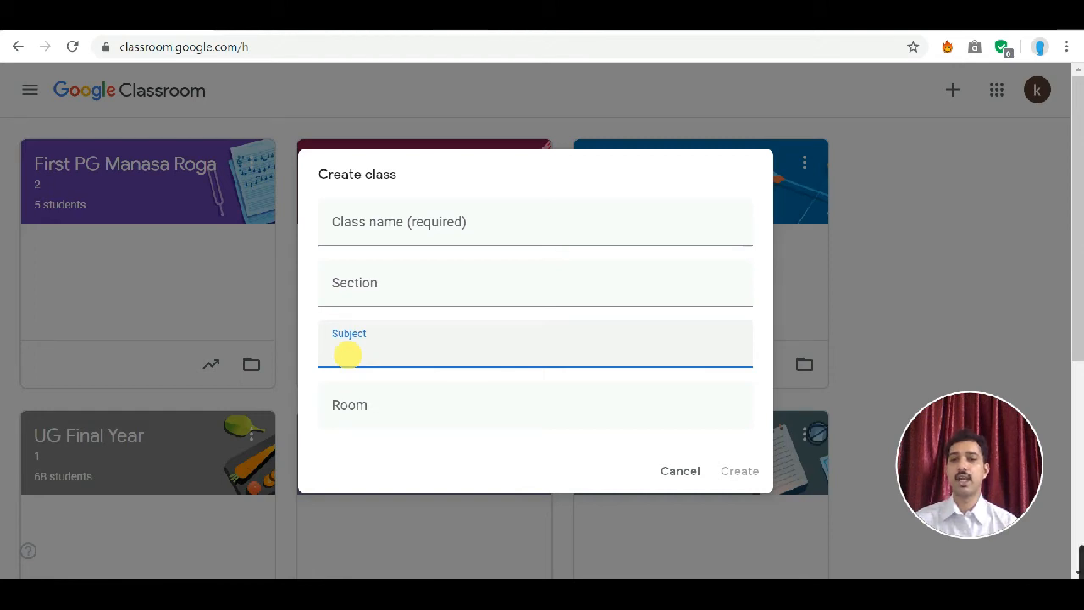
pyautogui.click(348, 409)
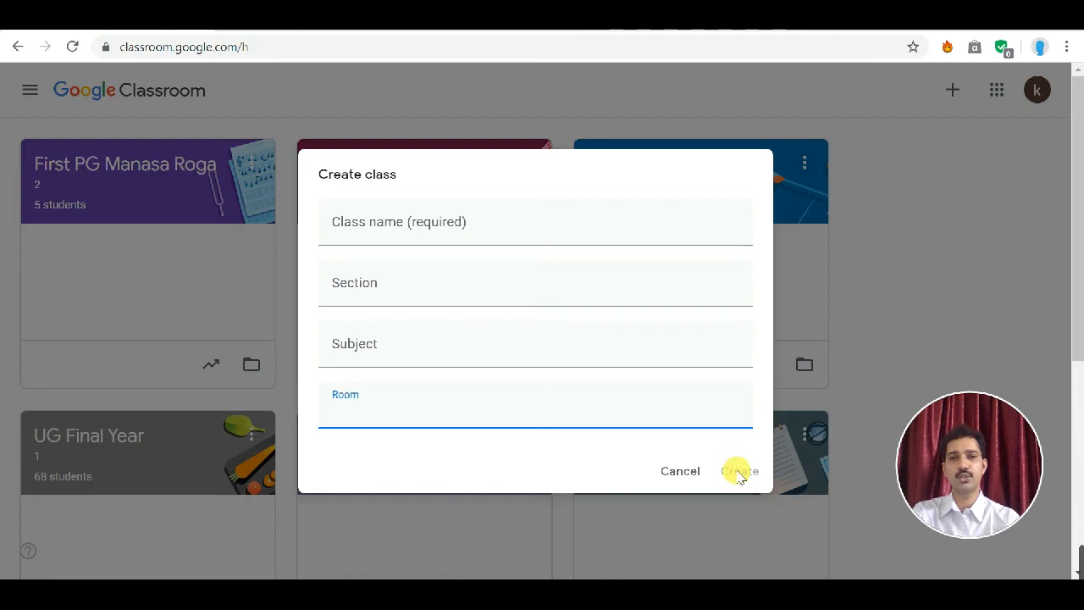
pyautogui.click(915, 263)
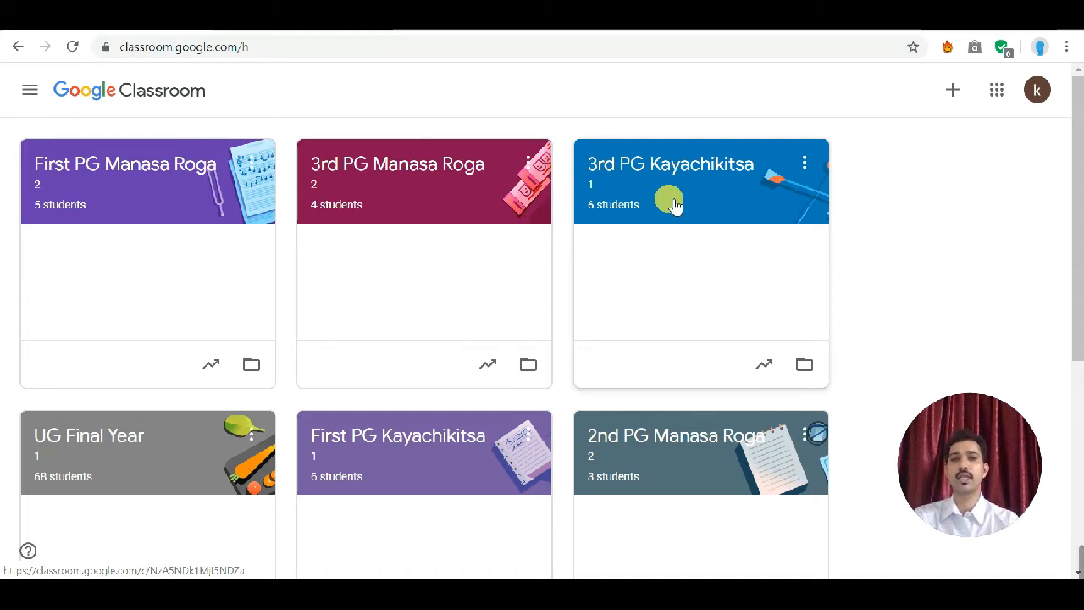
# Step: Check the options for the 3rd PG Kayachikitsa class and open that class
pyautogui.click(803, 165)
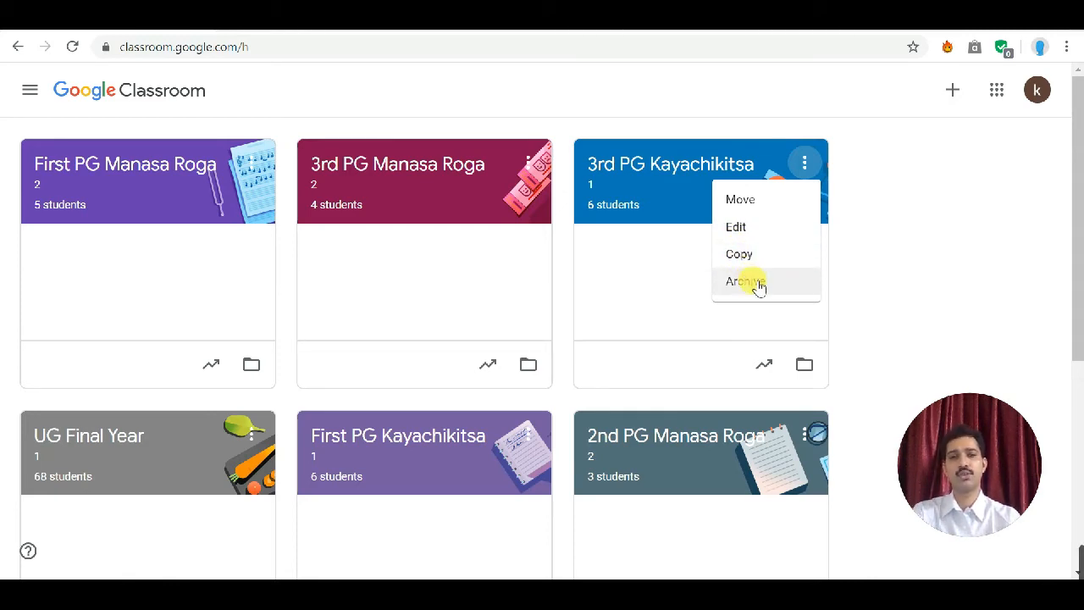
pyautogui.click(903, 251)
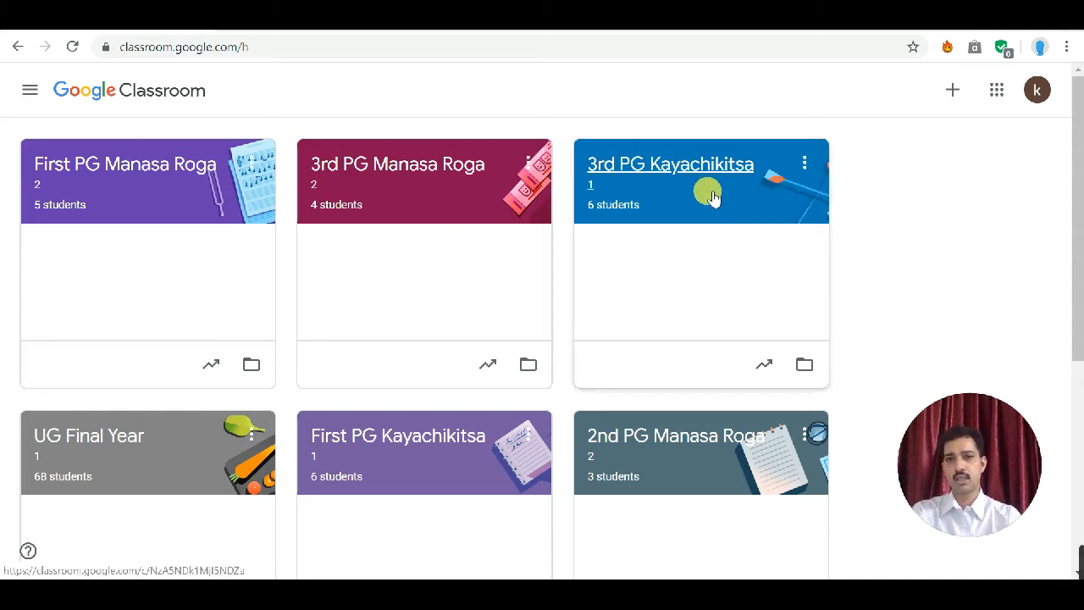
pyautogui.click(709, 194)
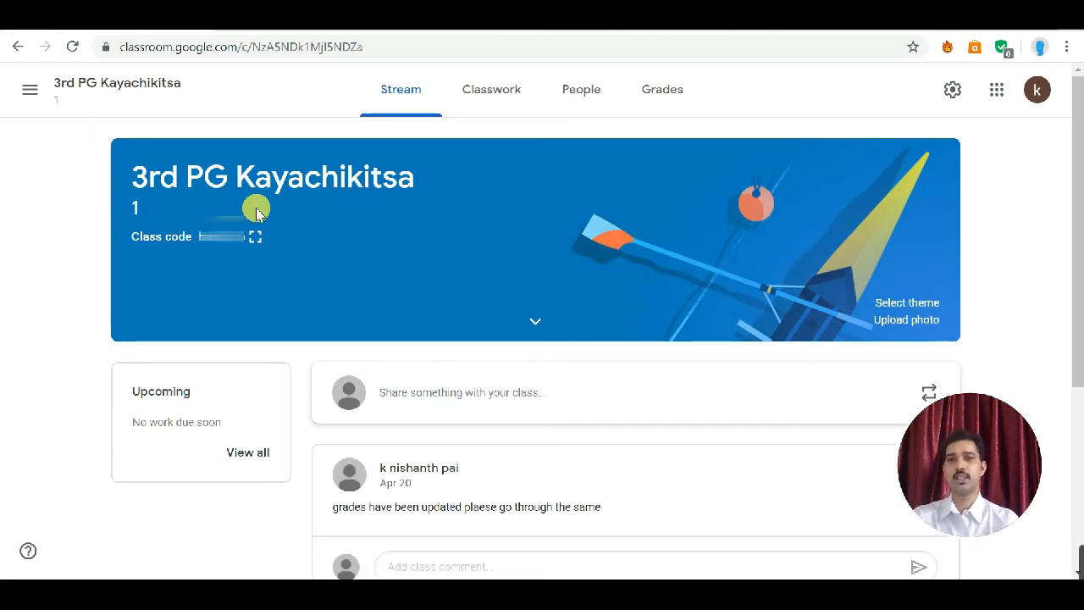
# Step: Show the class code in enlarged display, then close the display
pyautogui.click(30, 90)
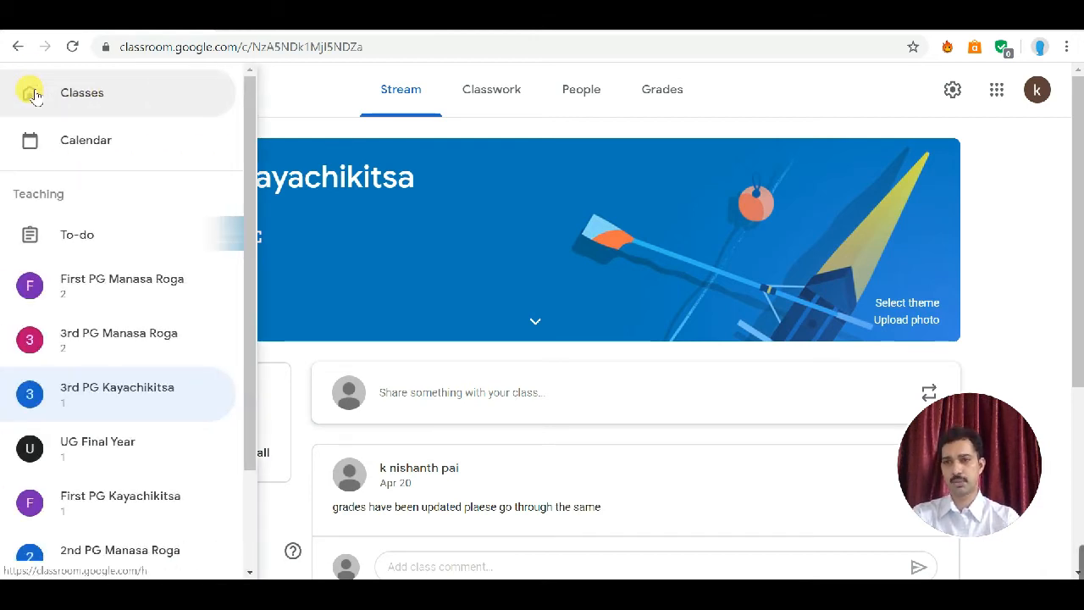
pyautogui.click(296, 91)
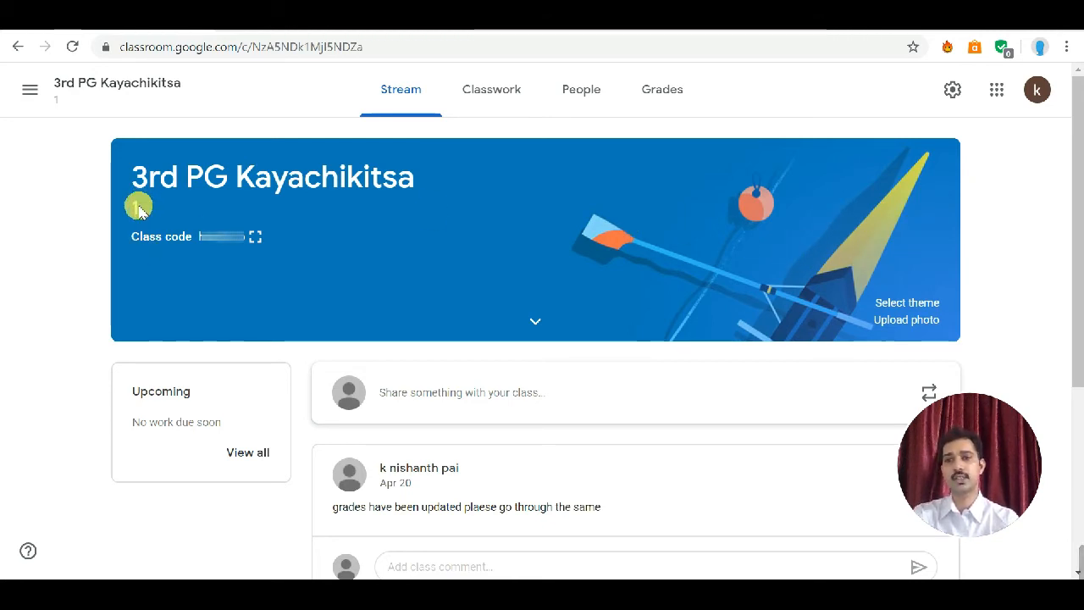
pyautogui.moveTo(132, 207); pyautogui.dragTo(173, 213)
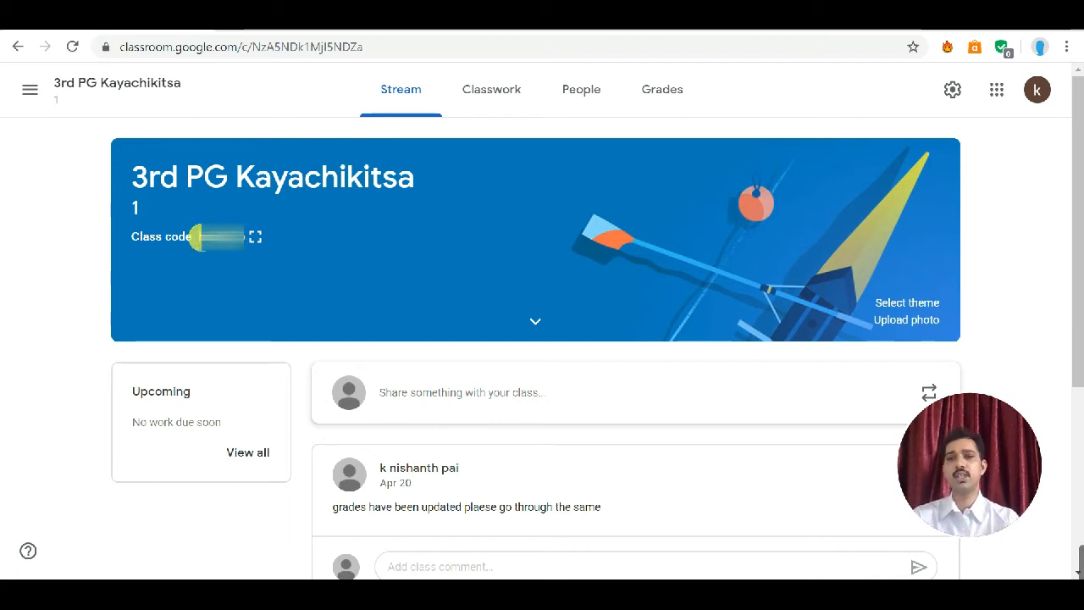
pyautogui.click(256, 238)
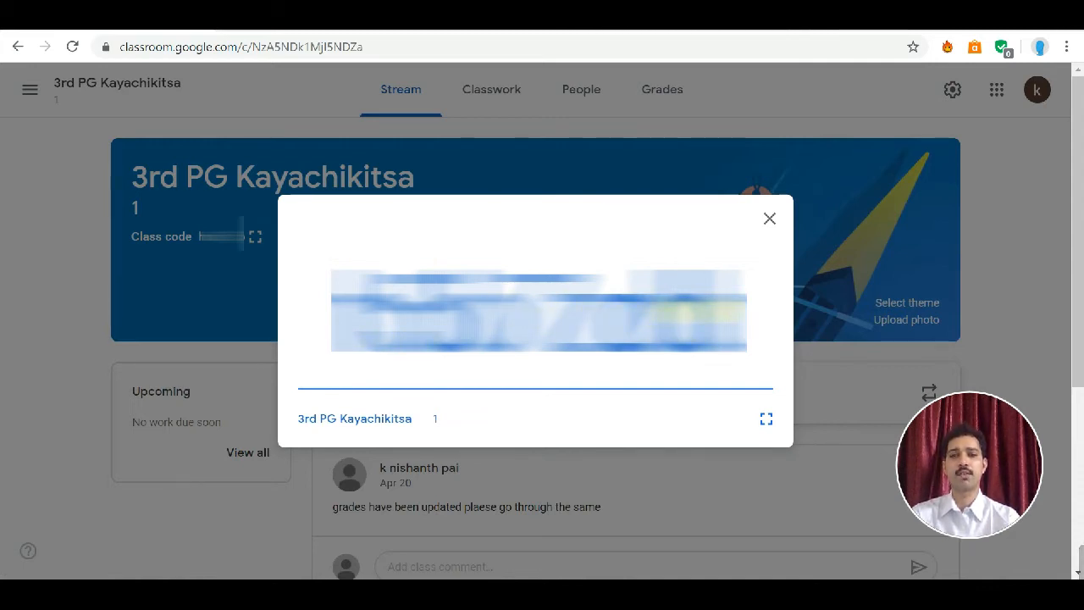
pyautogui.click(770, 221)
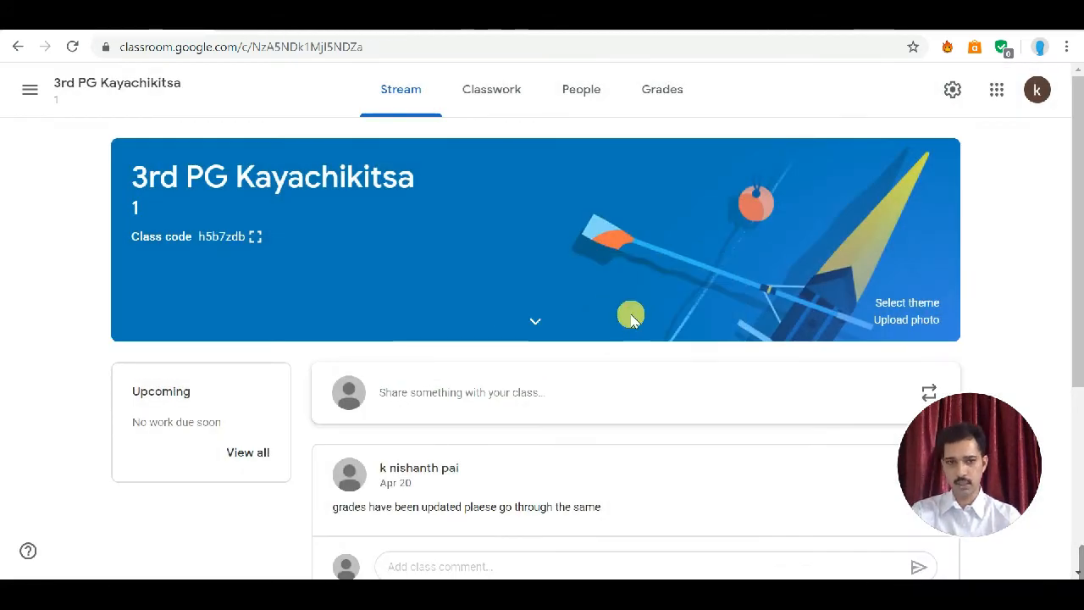
# Step: Draft an announcement reading "hi class" in the class stream and view the posting options
pyautogui.scroll(-1, 631, 318)
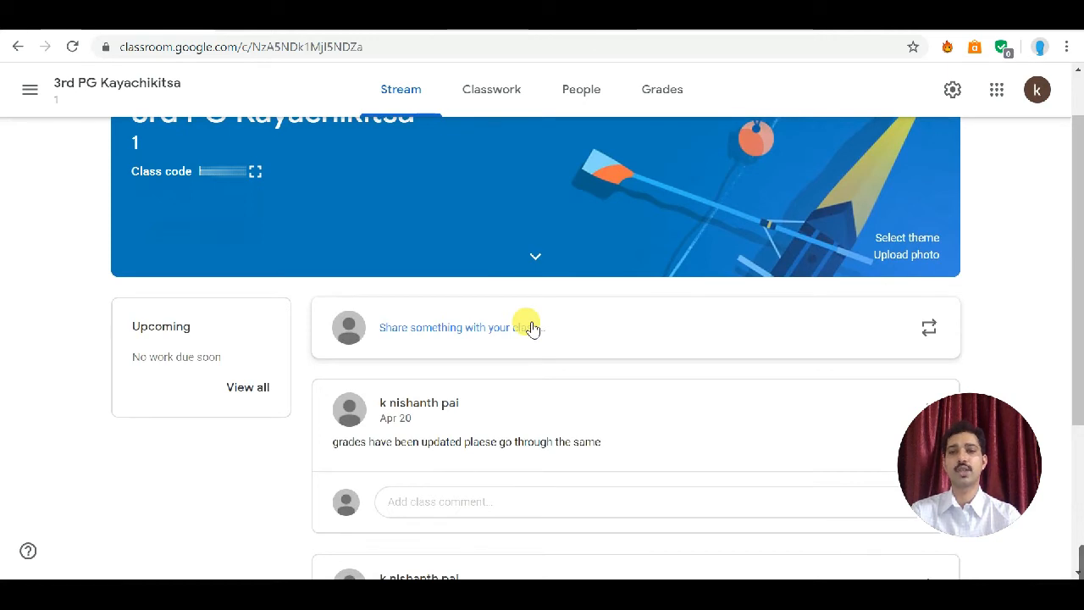
pyautogui.click(526, 327)
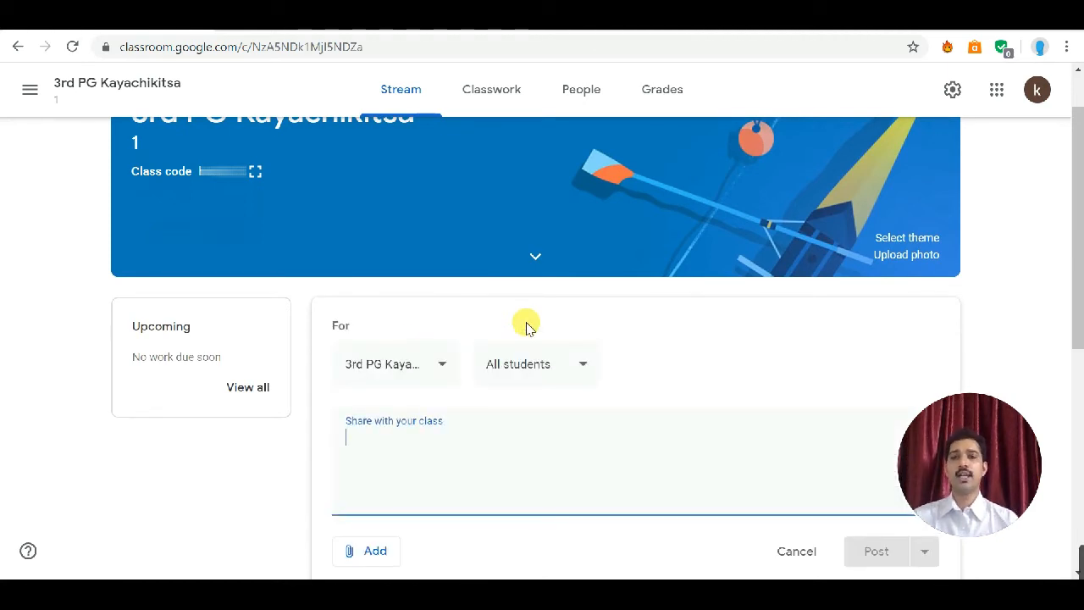
pyautogui.write('hi class')
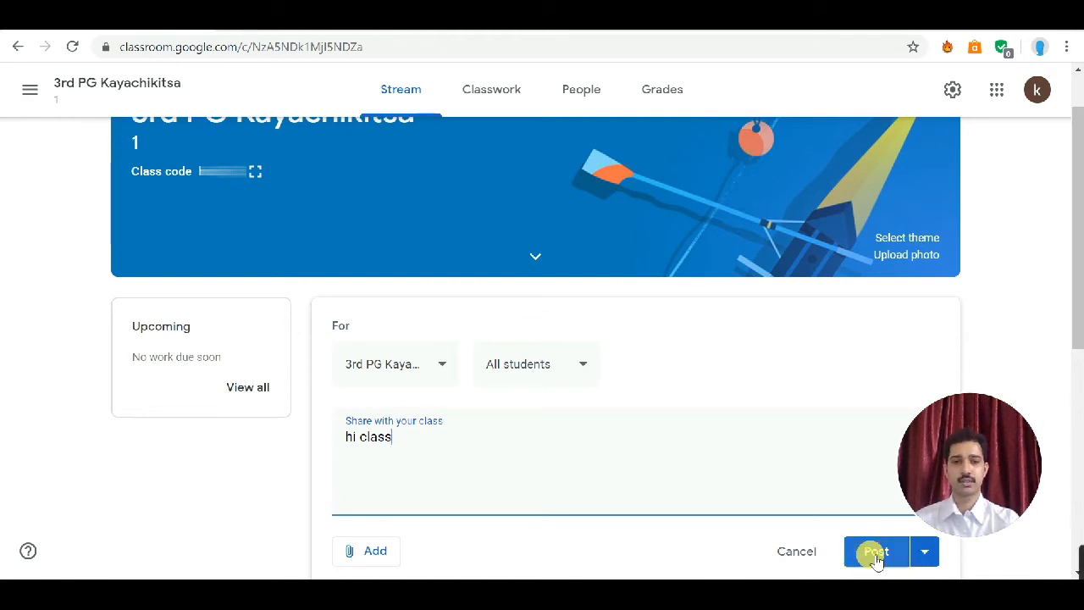
pyautogui.scroll(-4, 876, 557)
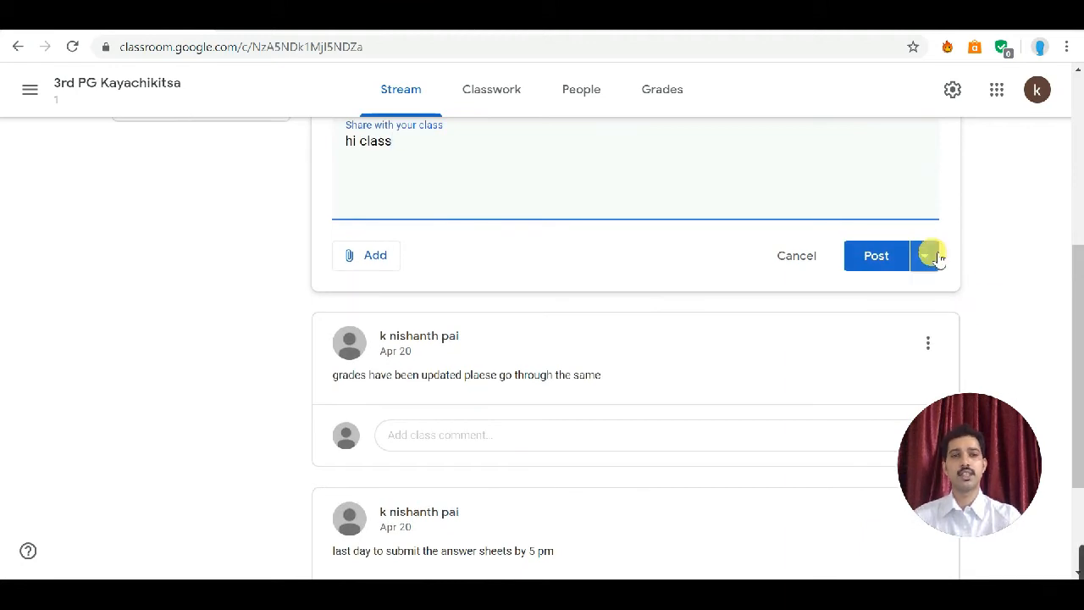
pyautogui.click(935, 255)
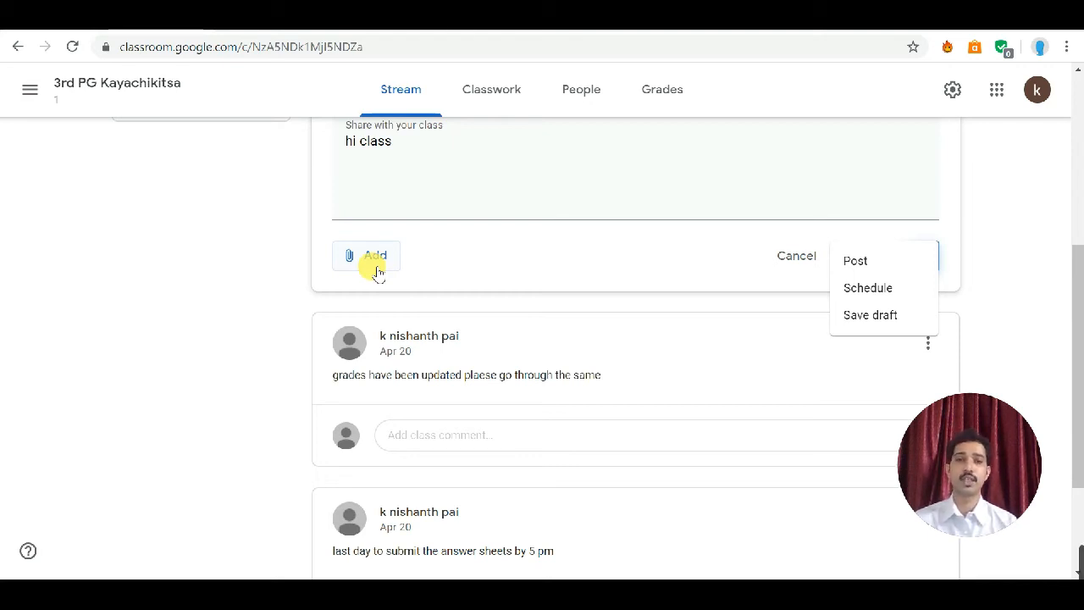
pyautogui.click(491, 248)
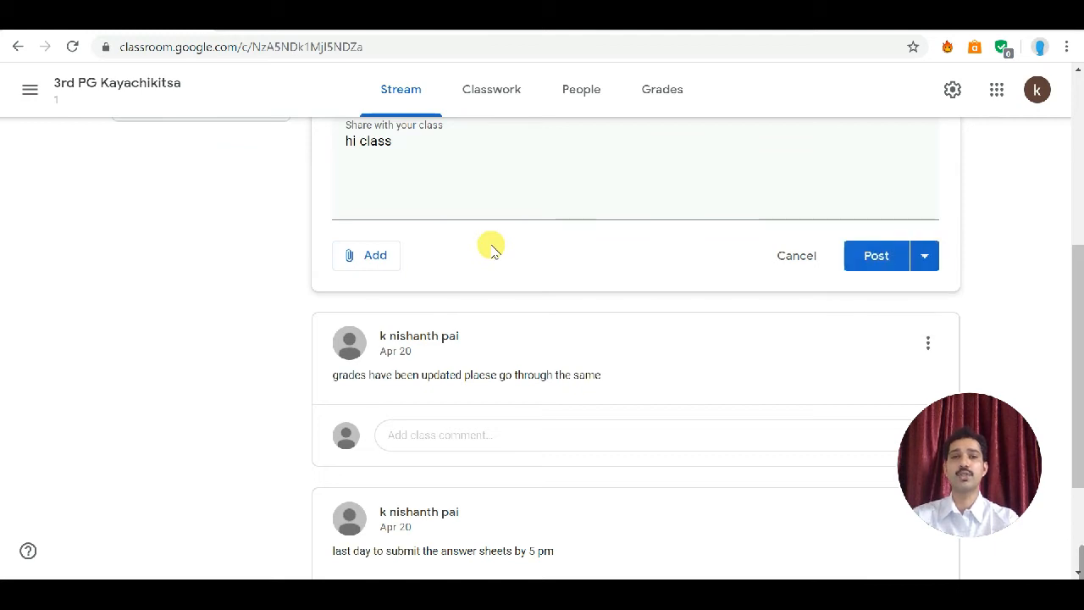
# Step: Review the student audience choices for the announcement, then cancel it
pyautogui.scroll(2, 491, 248)
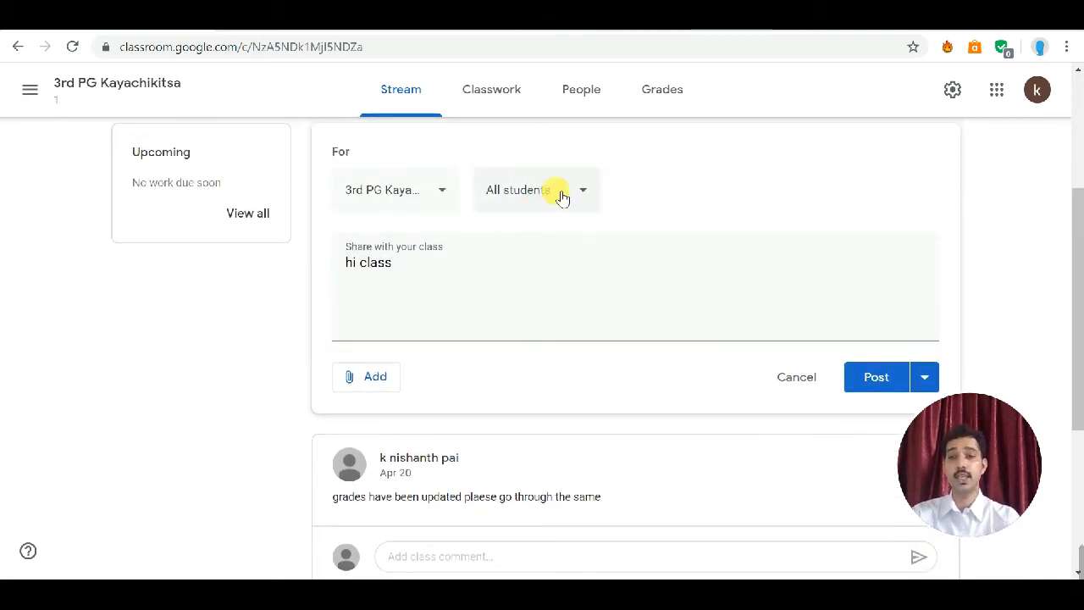
pyautogui.click(567, 191)
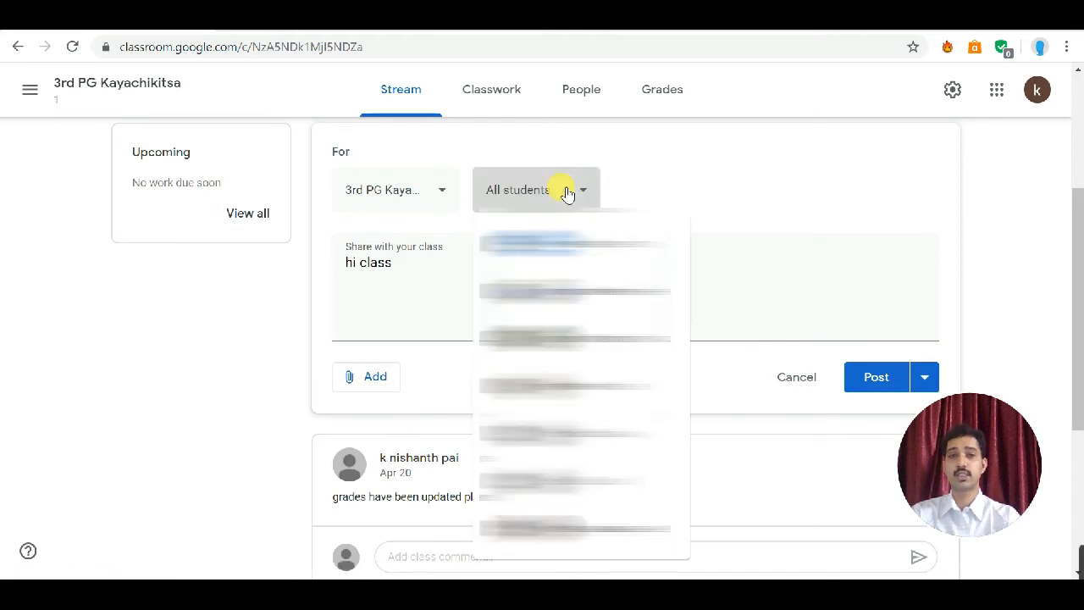
pyautogui.click(589, 187)
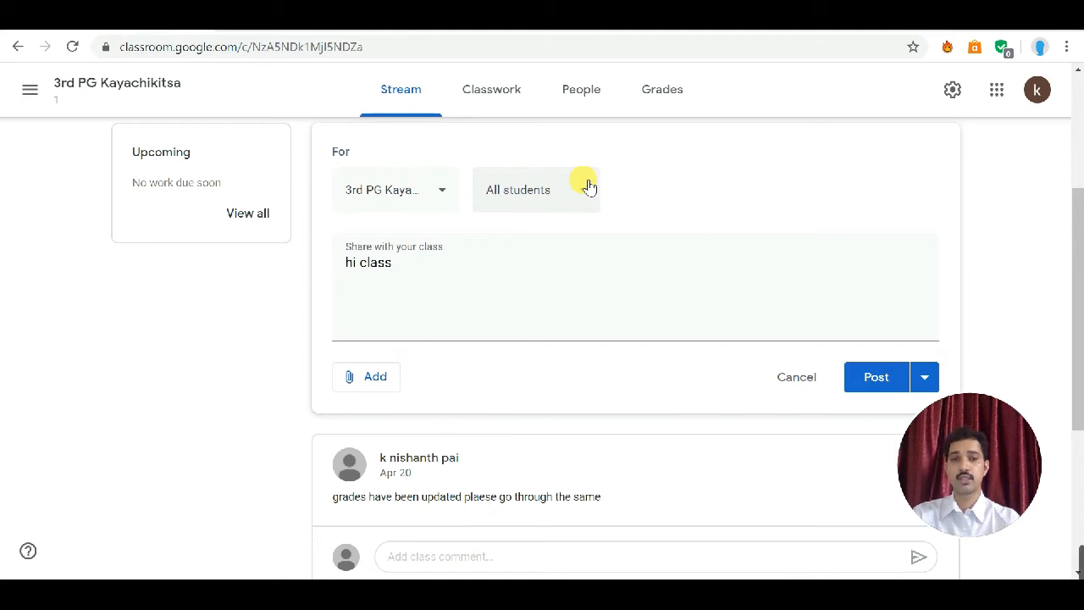
pyautogui.click(794, 378)
# Step: Open the class's People page and look through the teachers and students lists
pyautogui.scroll(3, 772, 360)
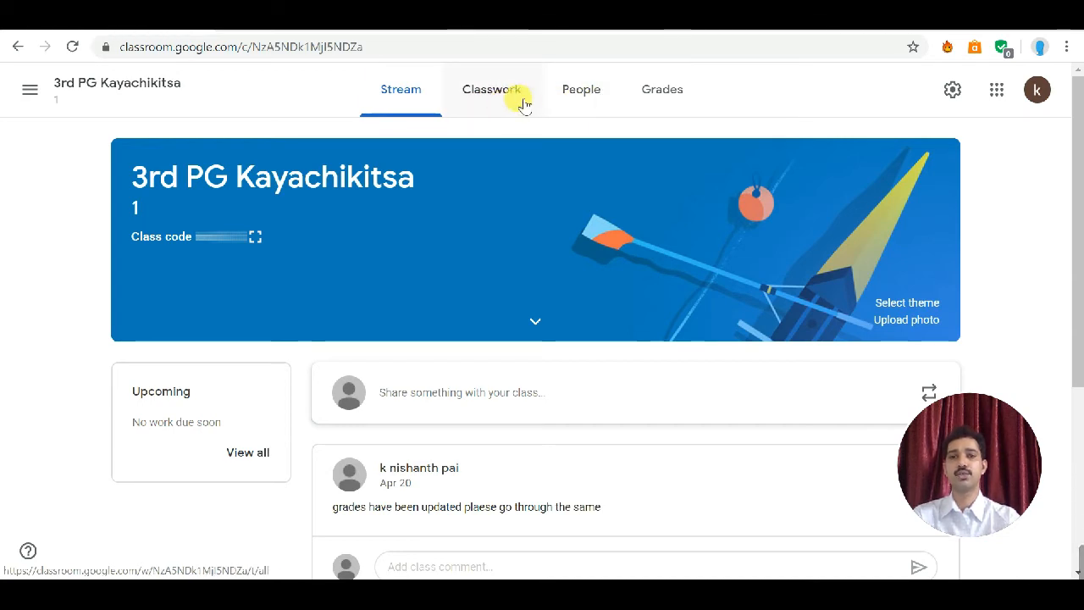
pyautogui.click(601, 101)
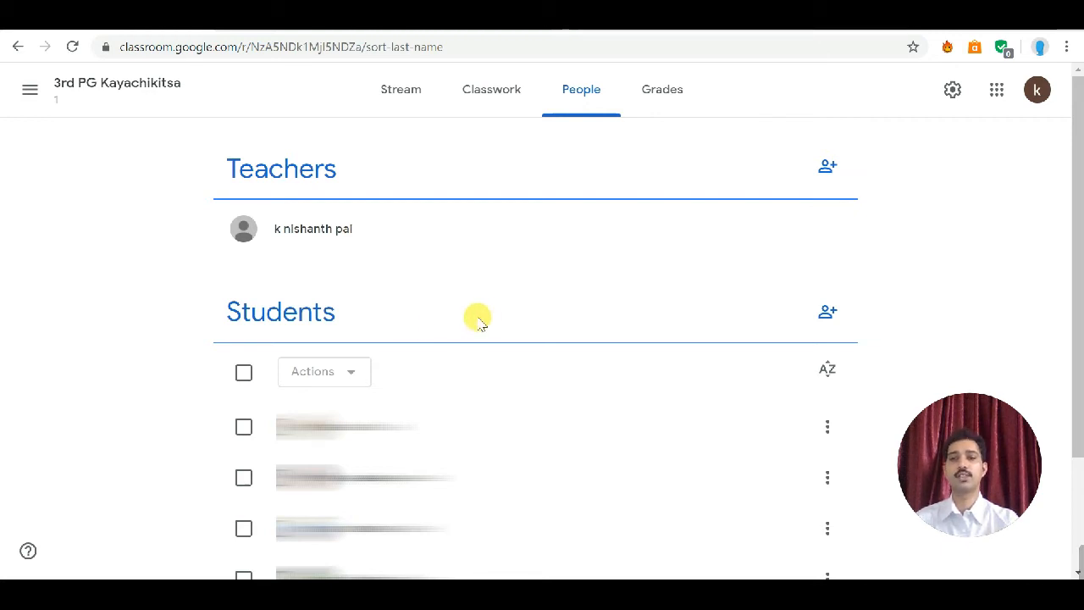
pyautogui.scroll(-1, 488, 320)
pyautogui.scroll(-1, 489, 320)
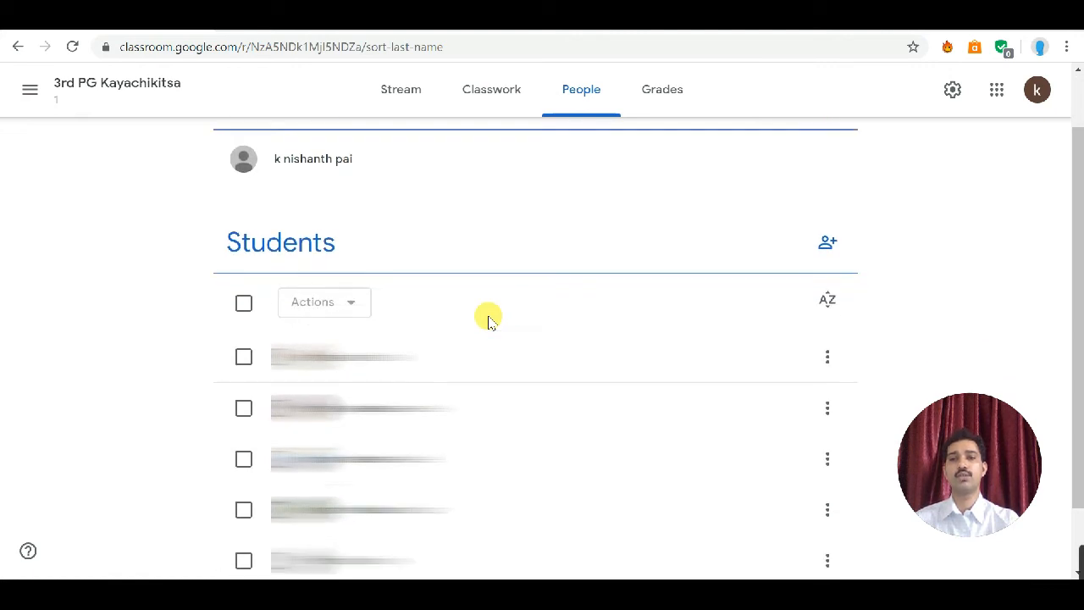
pyautogui.scroll(1, 489, 320)
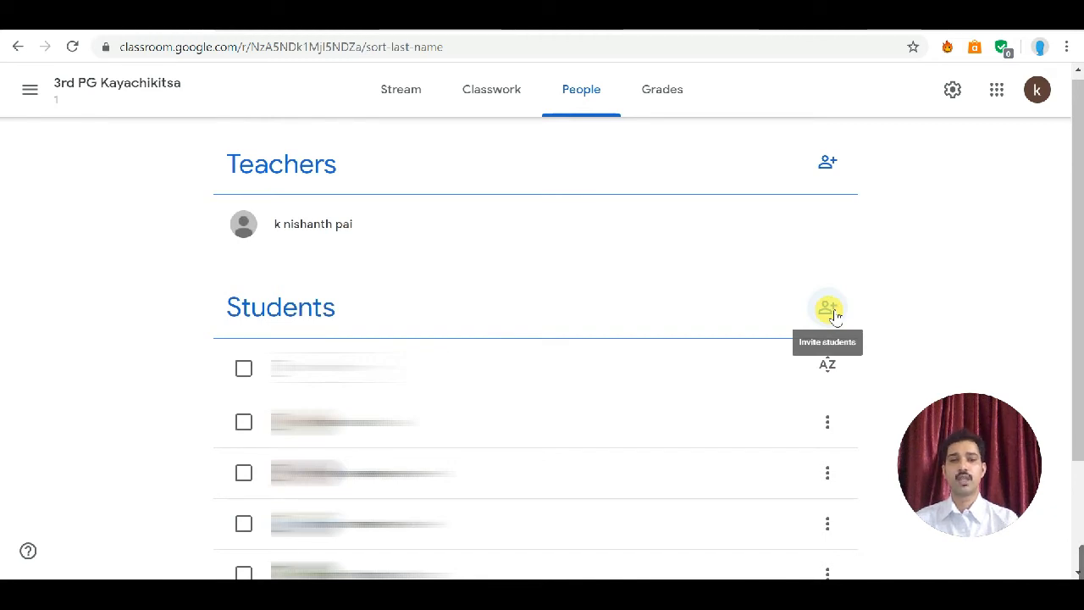
# Step: Open the student invitation, enter a student's e-mail address and pick the matching result, then cancel the invitation
pyautogui.click(831, 312)
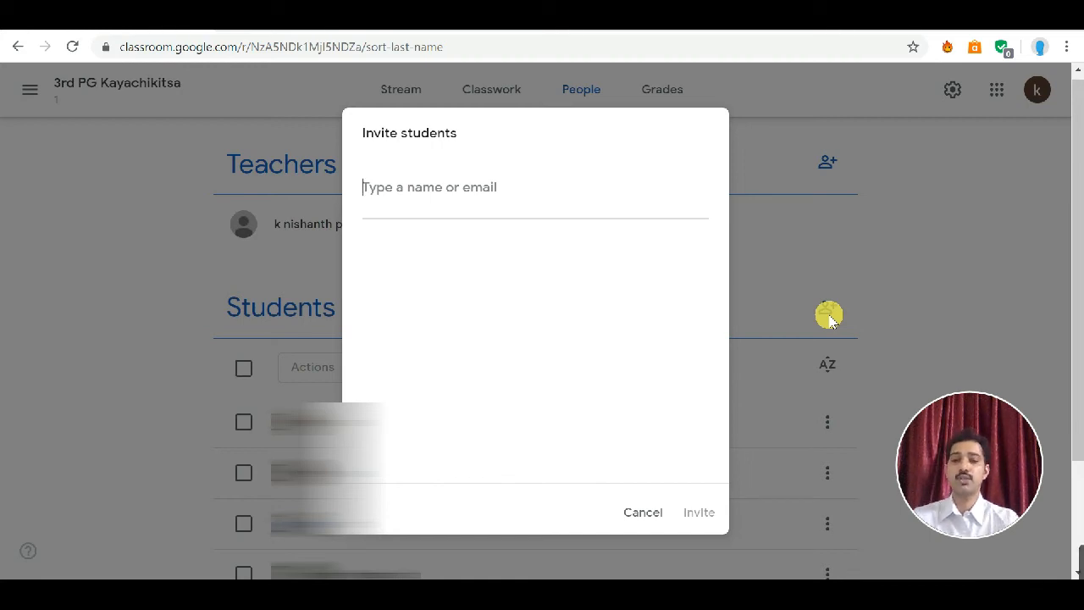
pyautogui.hotkey('ctrl', 'v')
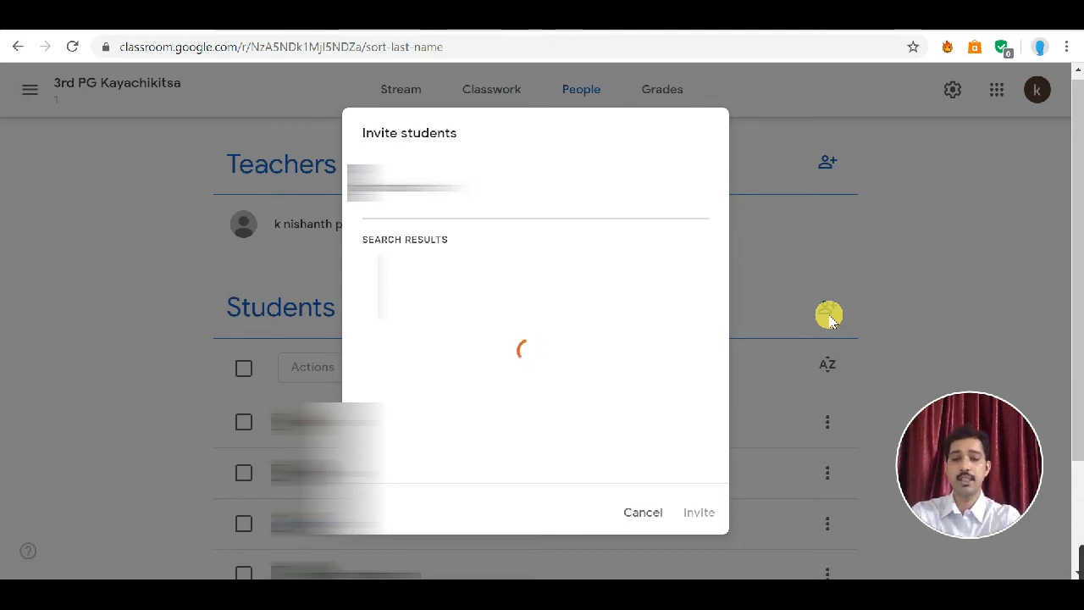
pyautogui.write('@gmail')
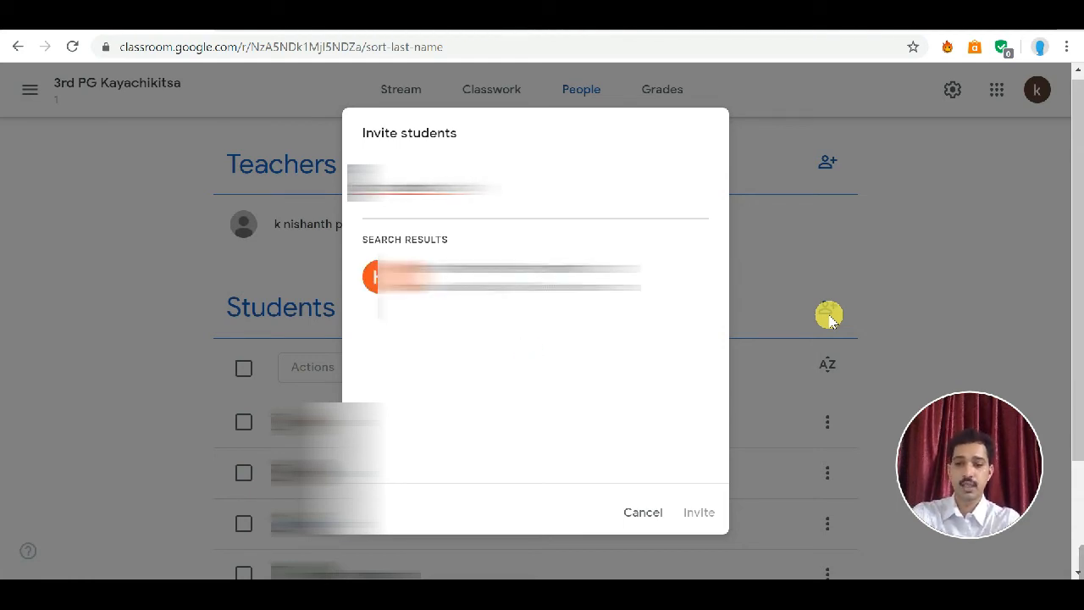
pyautogui.write('.com')
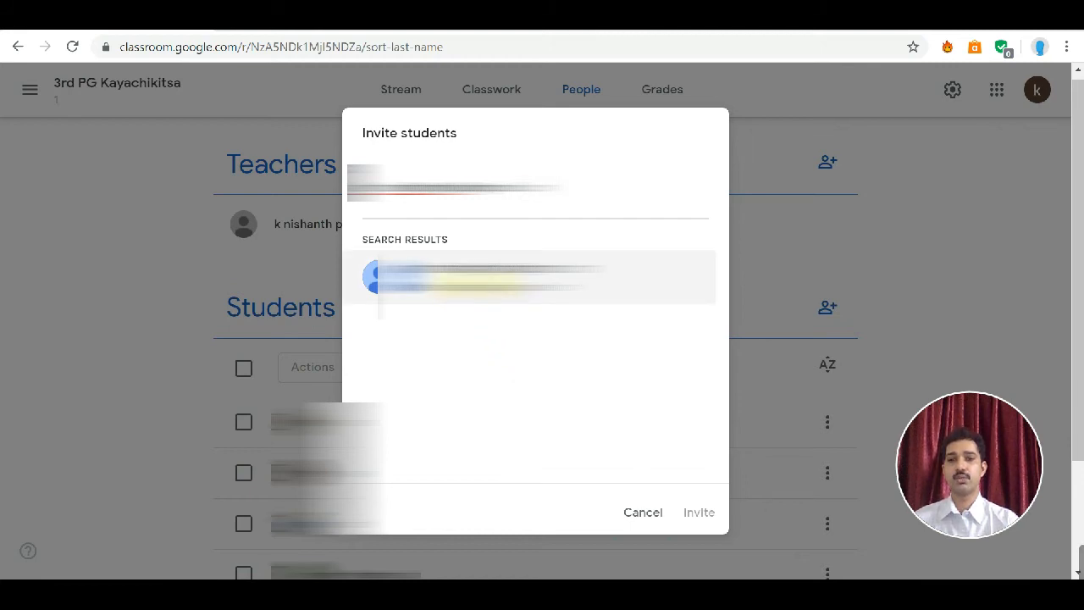
pyautogui.click(482, 277)
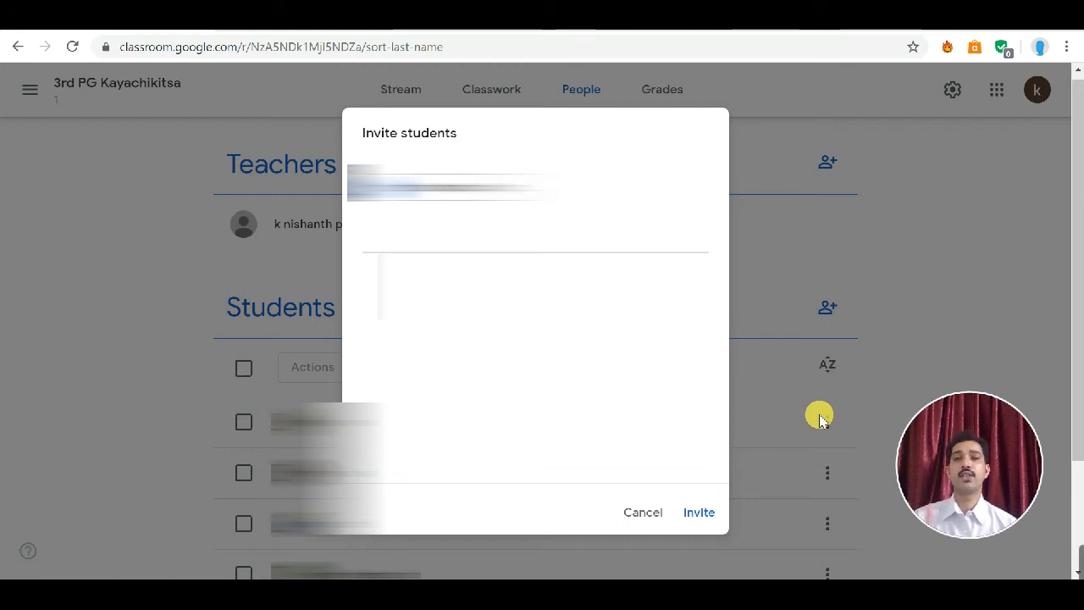
pyautogui.click(643, 513)
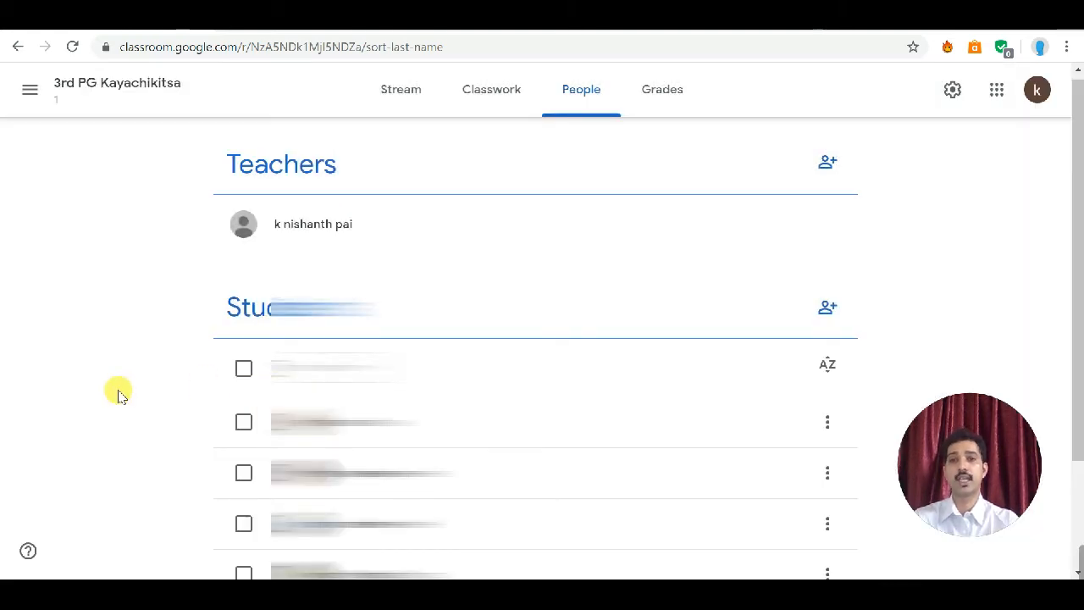
# Step: Switch to the Stream page and back to the People page, scrolling through the teachers and students lists
pyautogui.click(400, 102)
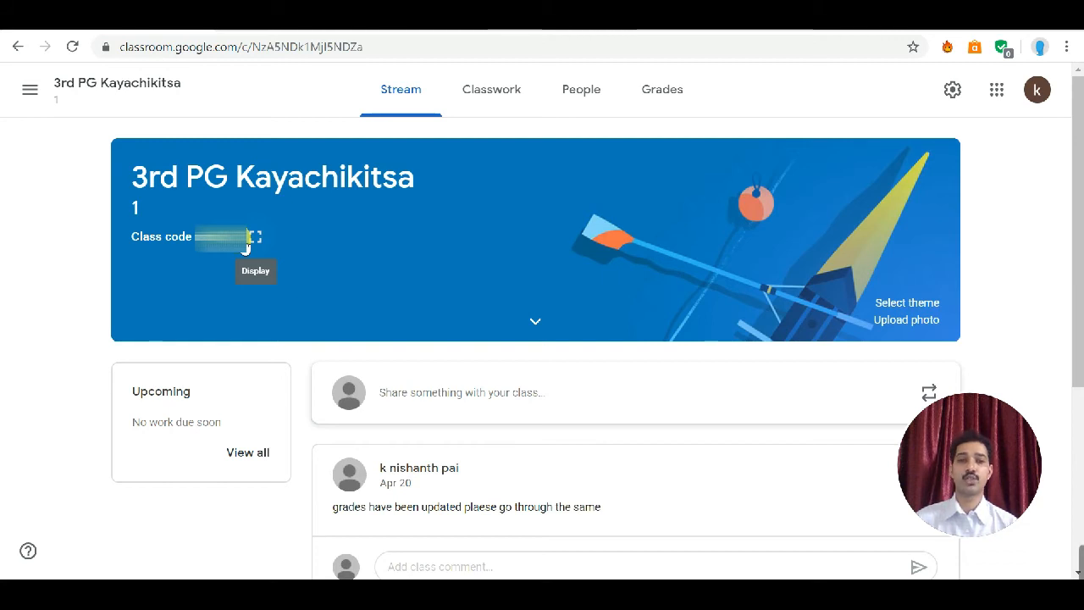
pyautogui.click(560, 88)
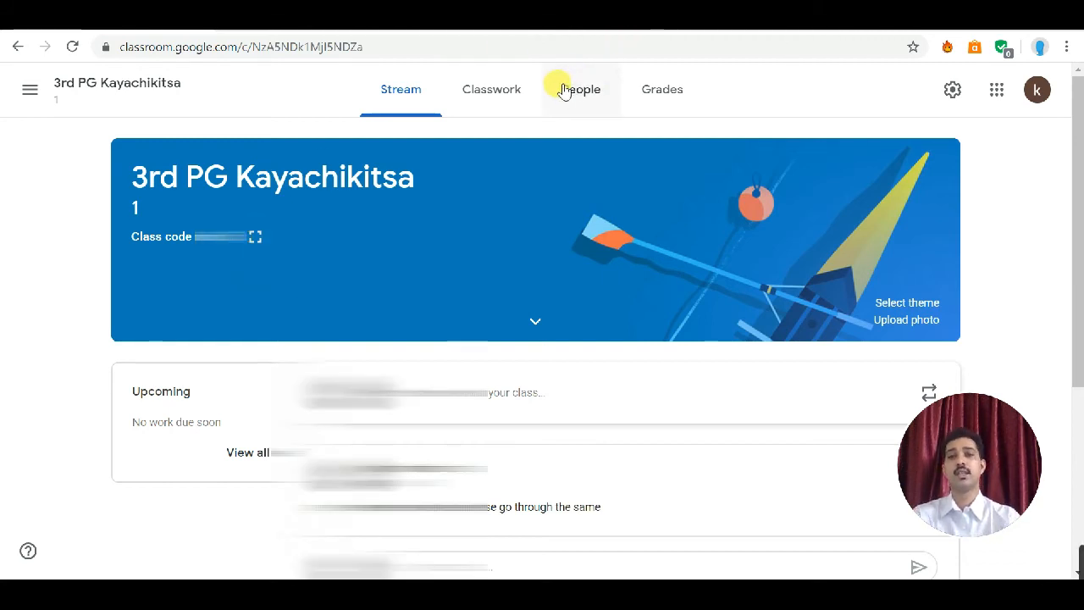
pyautogui.scroll(-2, 436, 314)
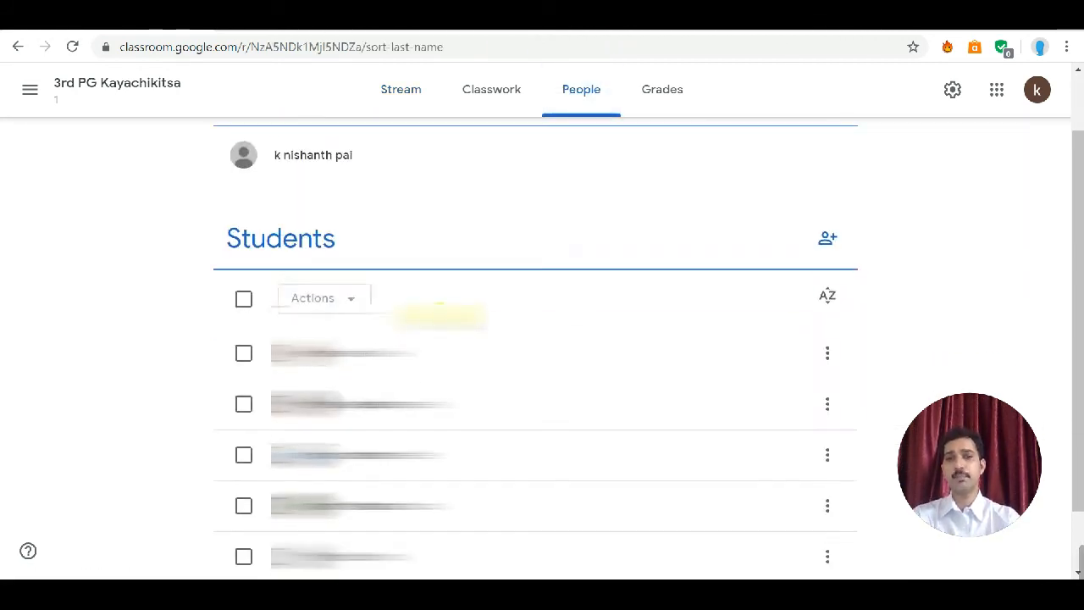
pyautogui.scroll(1, 440, 313)
pyautogui.scroll(1, 442, 314)
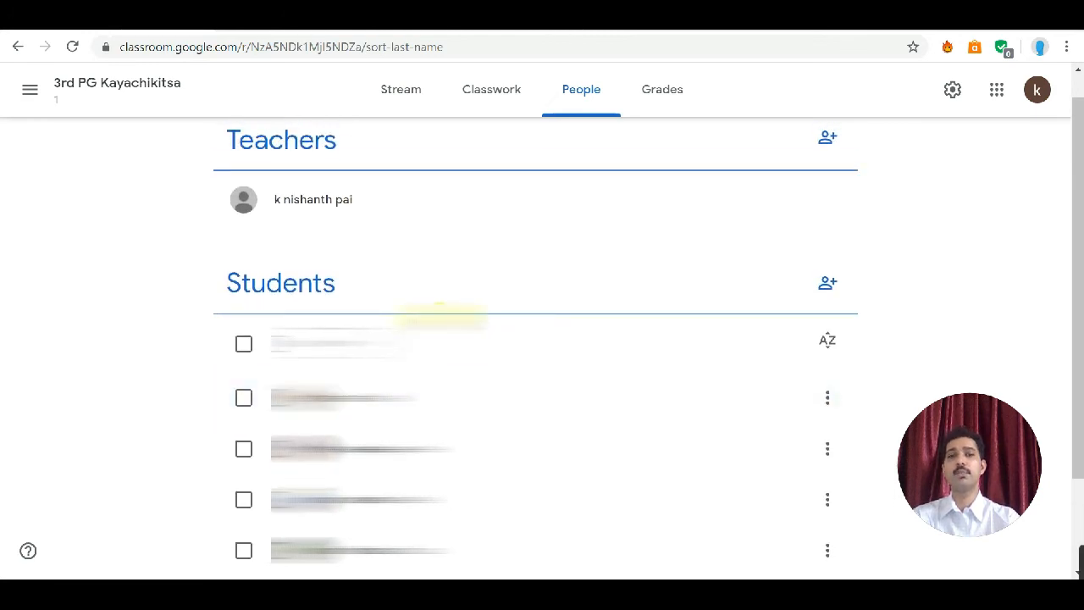
pyautogui.scroll(1, 446, 314)
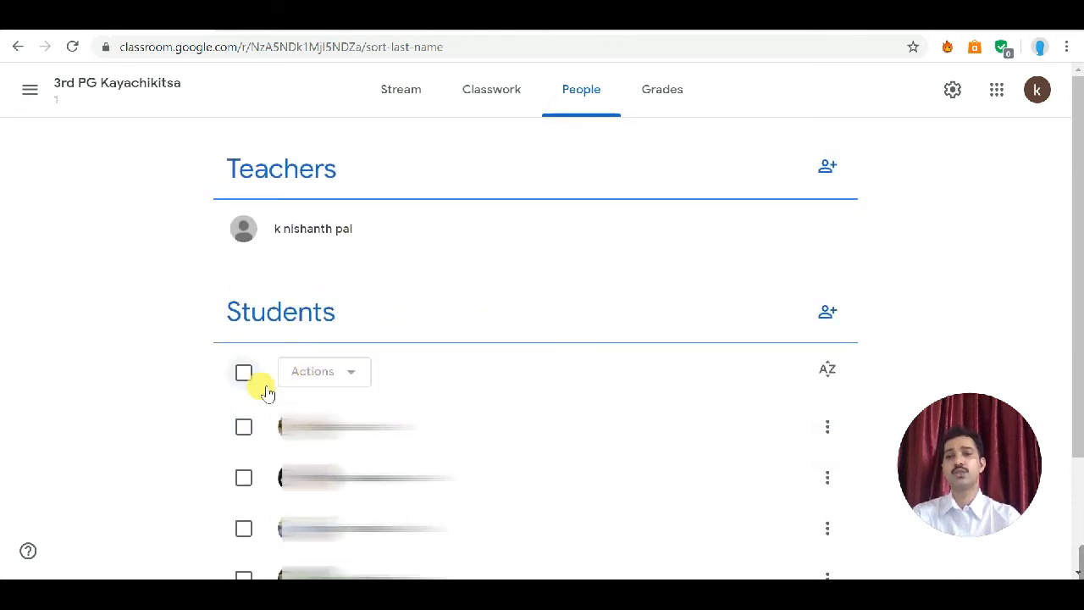
# Step: Select the first student and open the Actions menu, then clear the student's selection
pyautogui.click(244, 426)
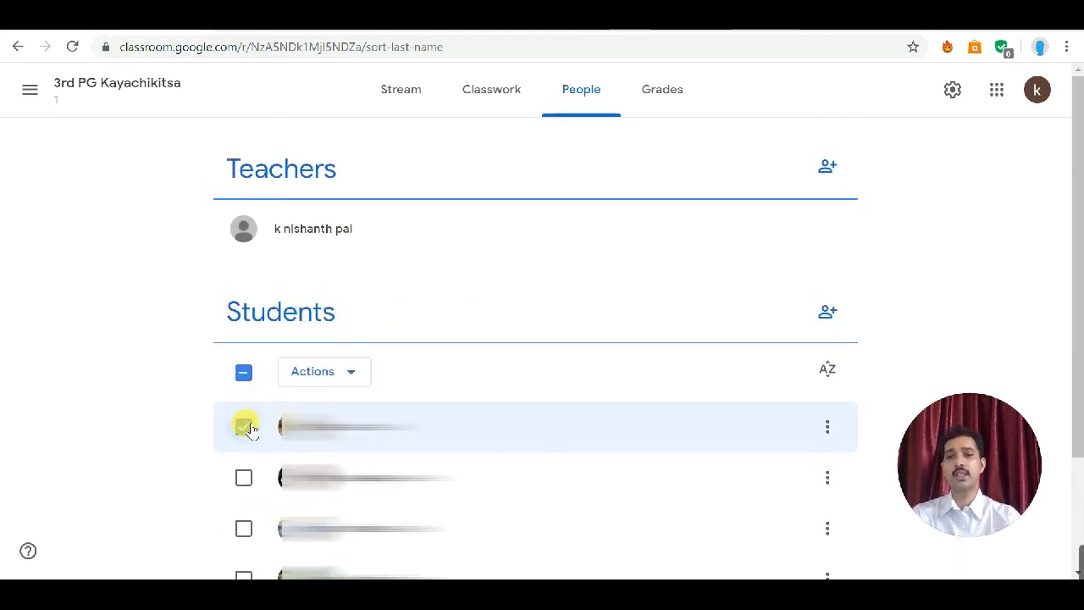
pyautogui.click(337, 375)
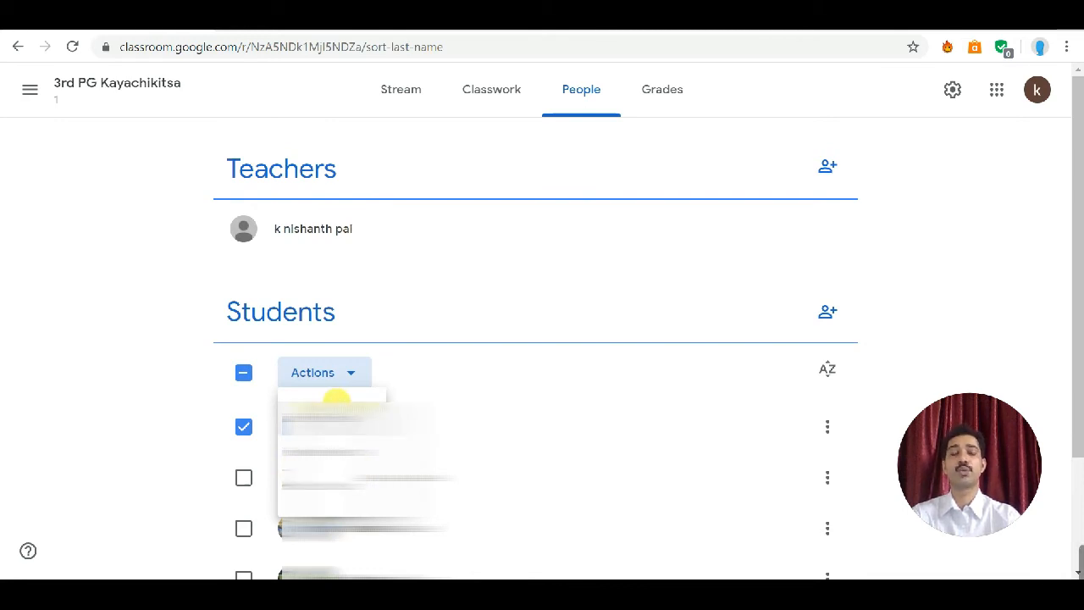
pyautogui.click(245, 375)
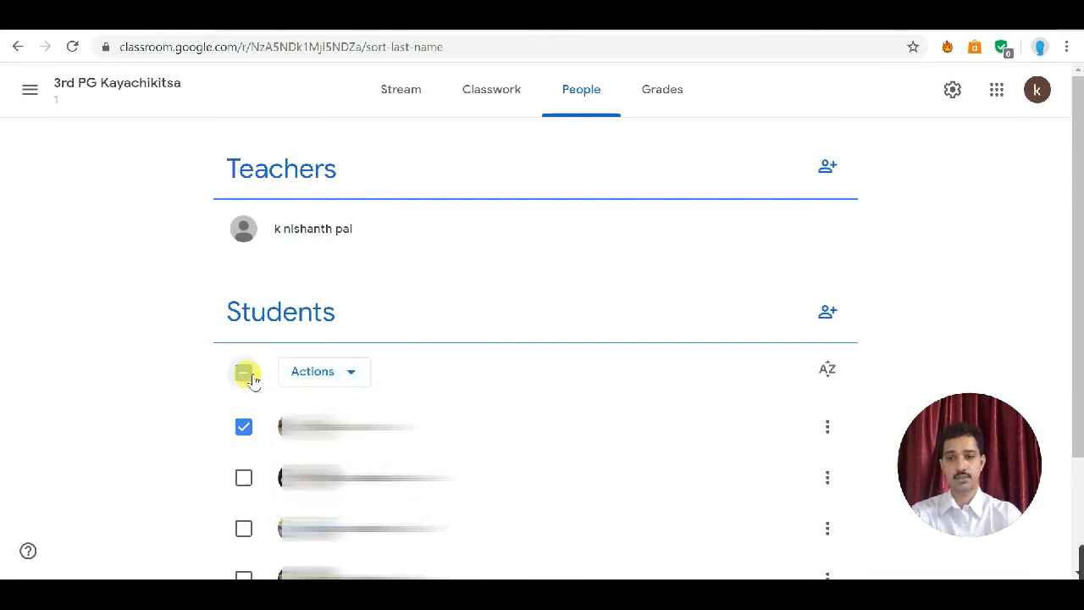
pyautogui.click(244, 427)
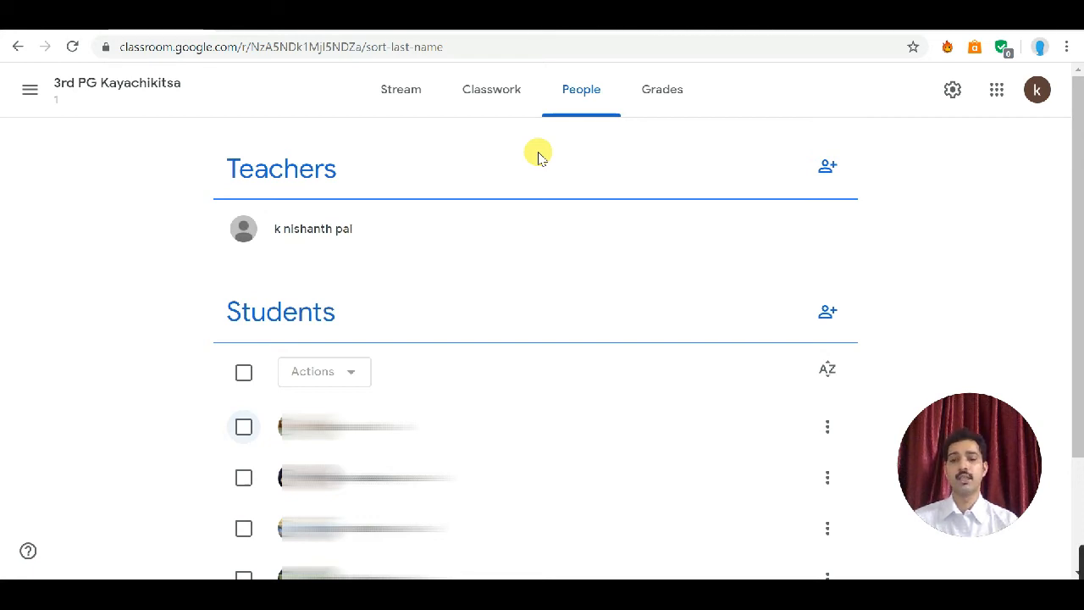
# Step: Open Classwork and create a new Material post titled "medicine"
pyautogui.click(487, 93)
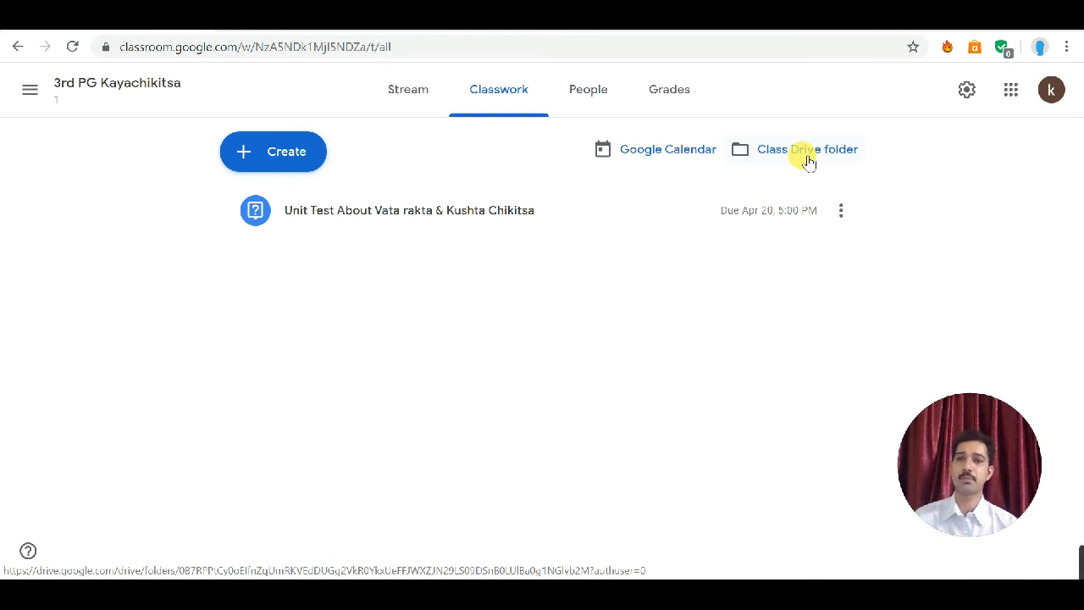
pyautogui.click(288, 149)
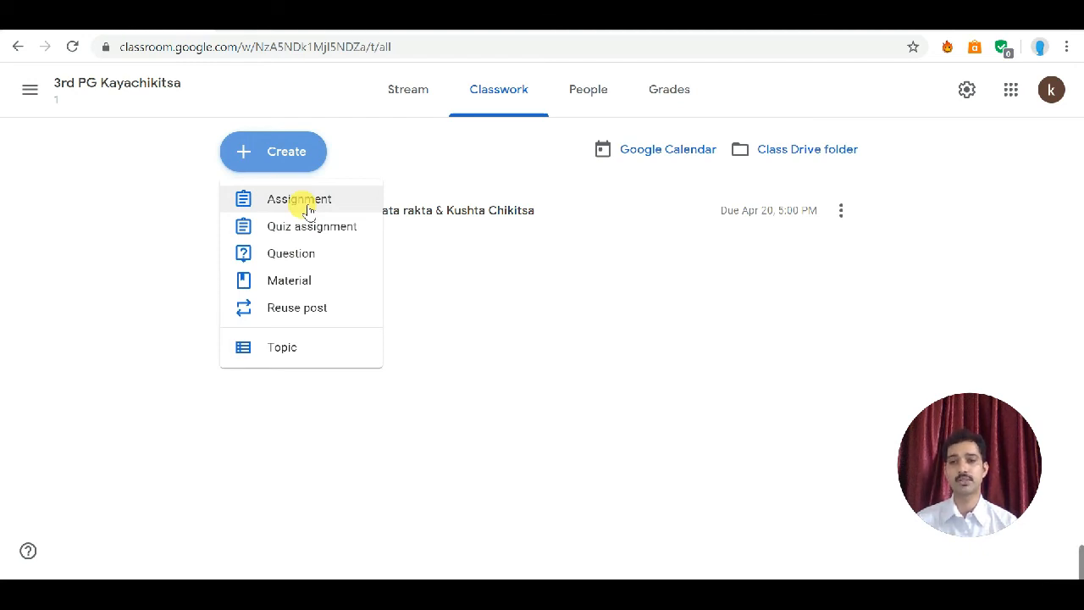
pyautogui.click(288, 281)
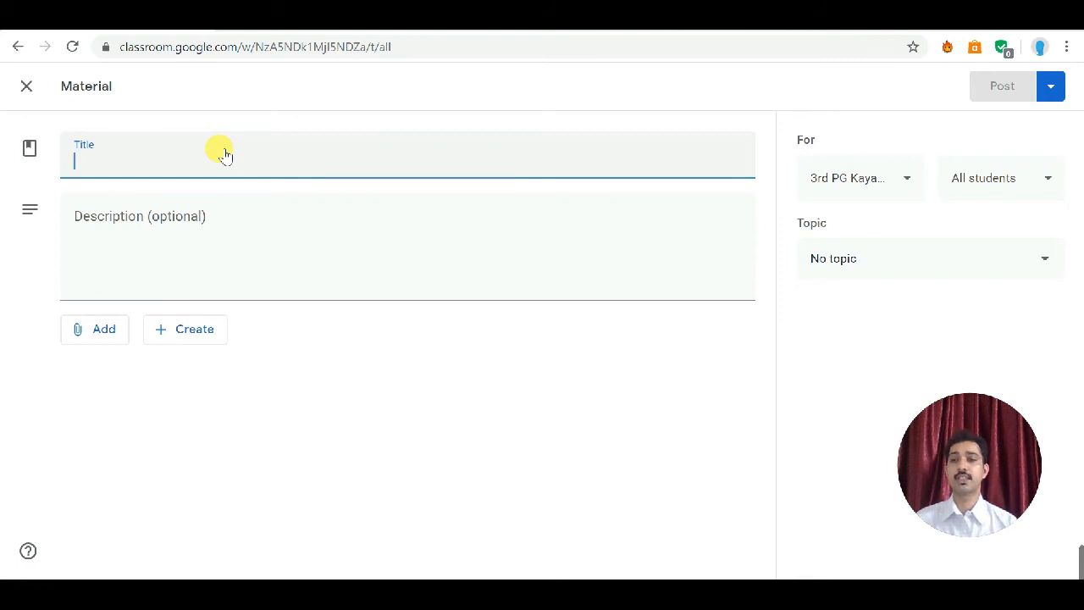
pyautogui.write('medicine')
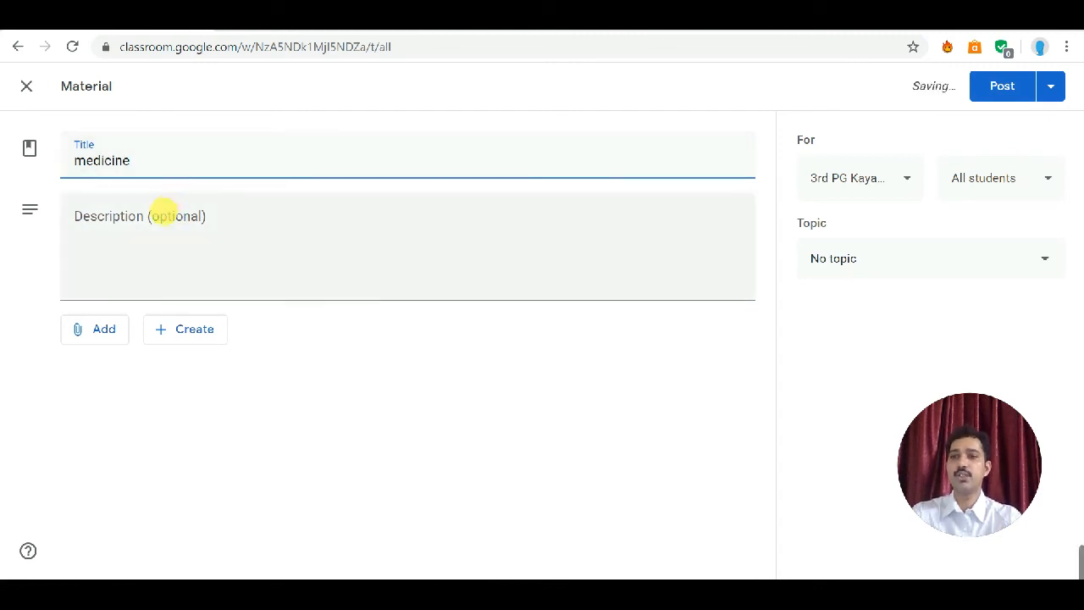
# Step: Enter the material's description as "details of medicine used in ayurveda"
pyautogui.click(165, 212)
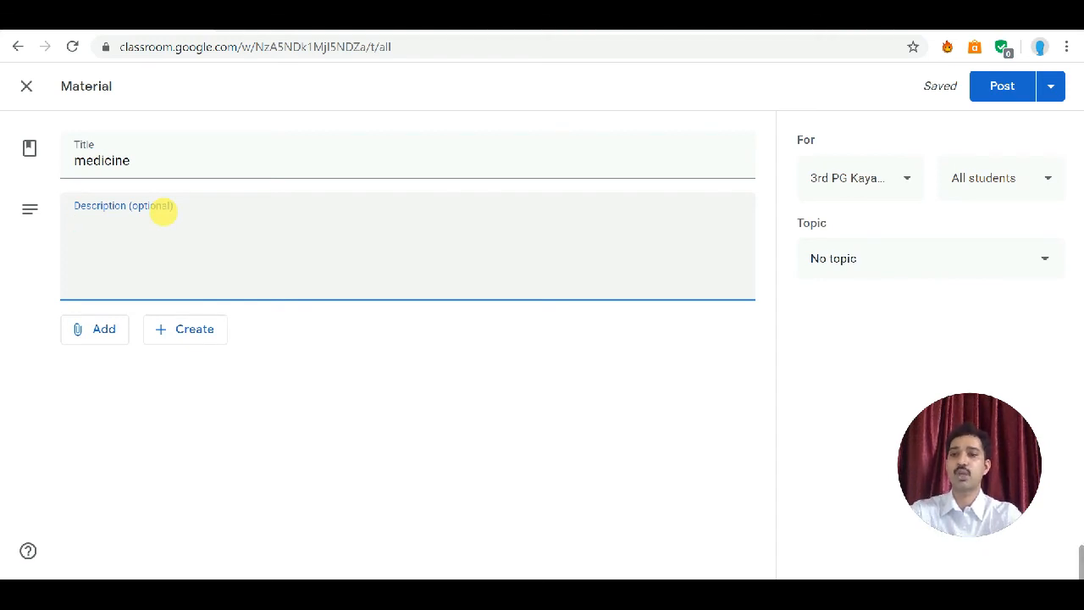
pyautogui.write('d')
pyautogui.press('BackSpace')
pyautogui.write('detail')
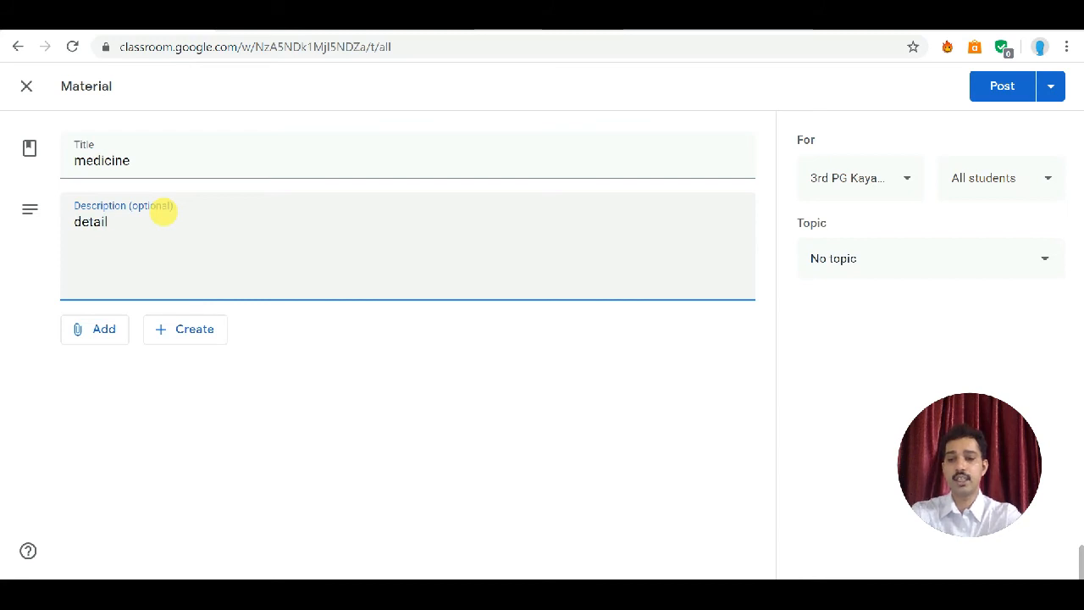
pyautogui.write('s of mredicine used in ayurveda')
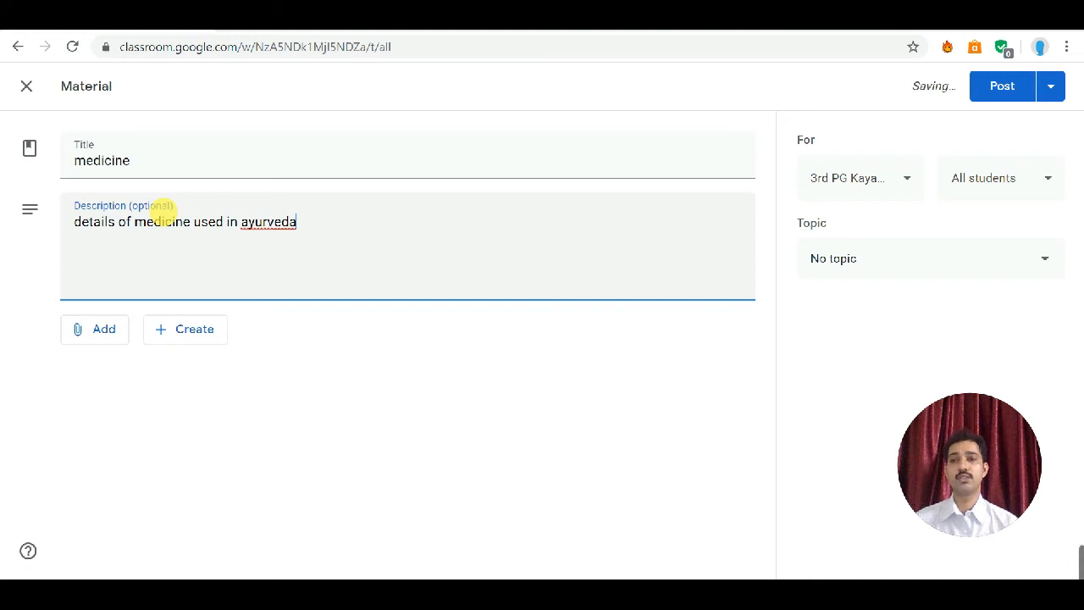
# Step: Open the YouTube attachment dialog, search for "medicine" videos and view the URL option, then cancel the dialog
pyautogui.click(117, 340)
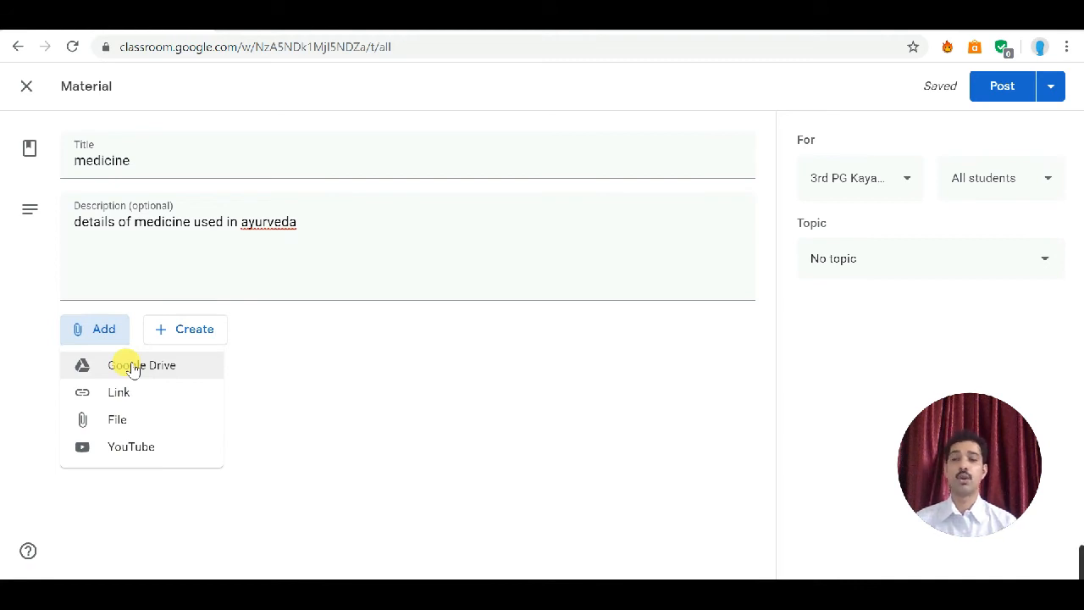
pyautogui.click(131, 447)
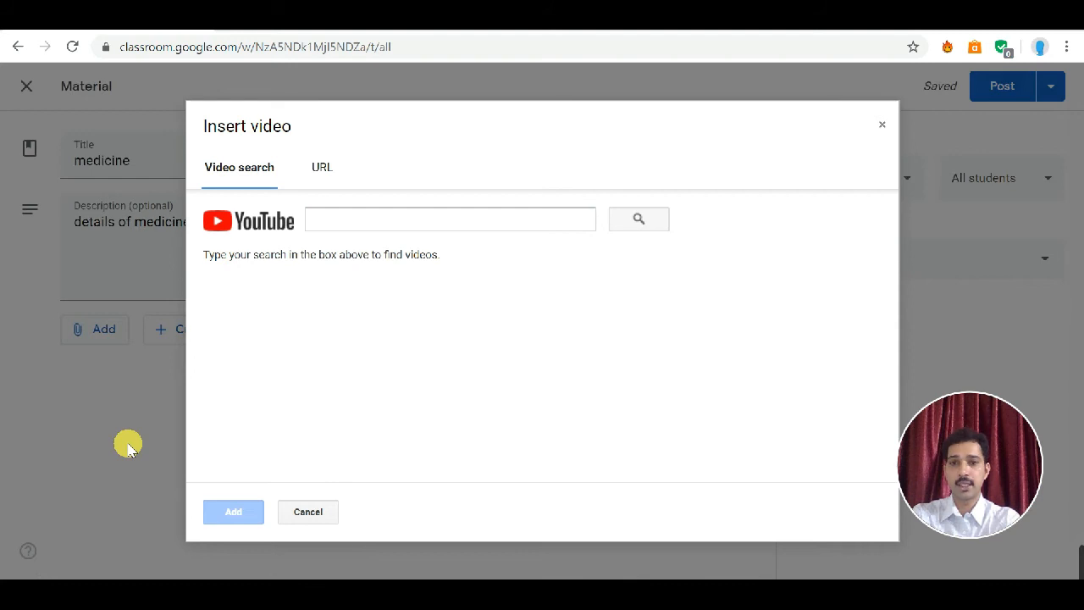
pyautogui.click(344, 217)
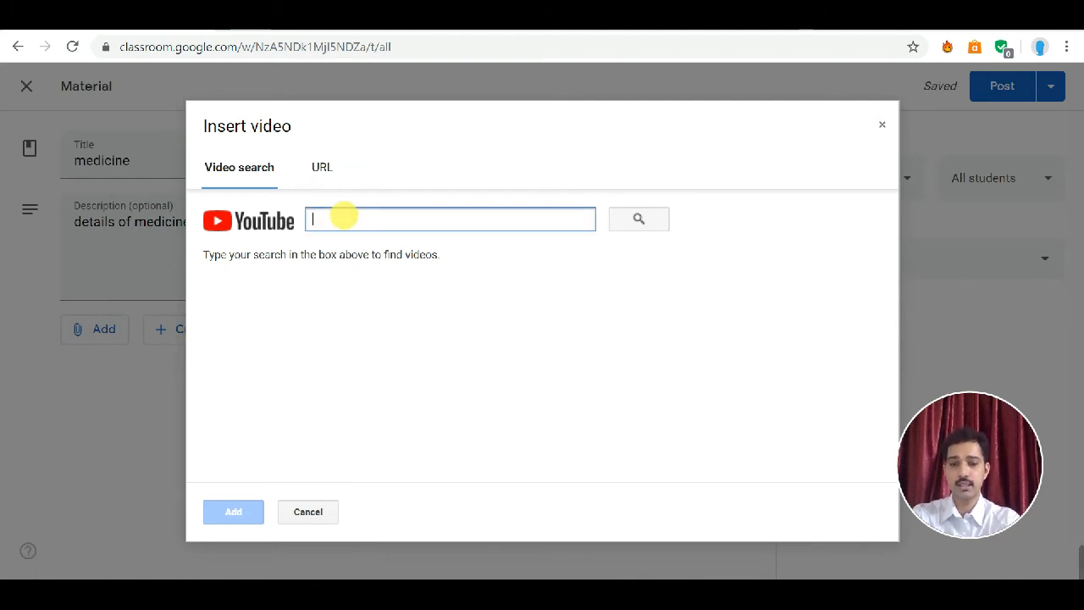
pyautogui.write('med')
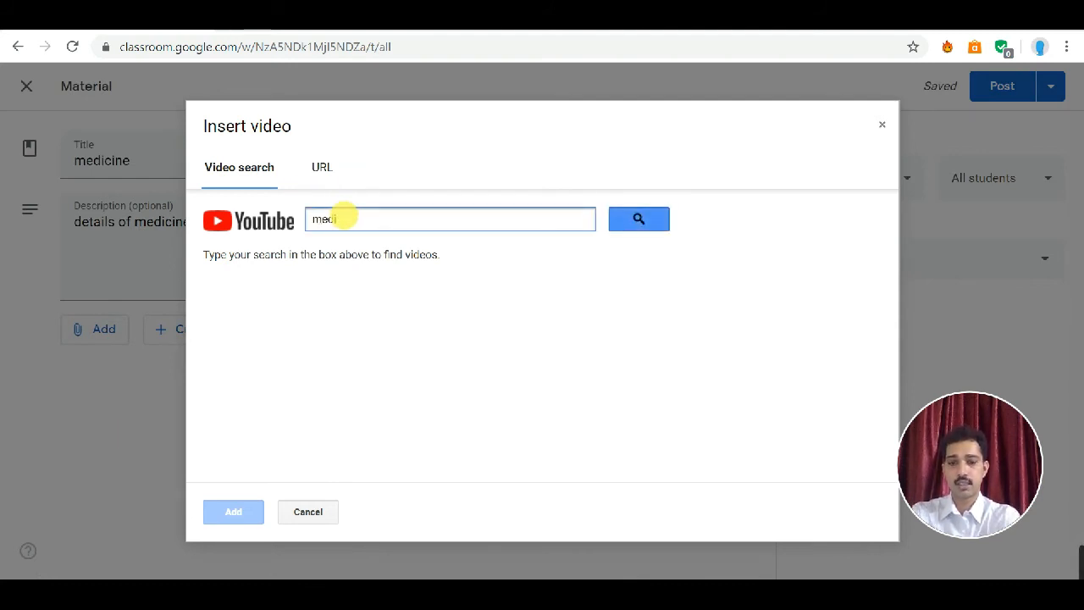
pyautogui.write('icine')
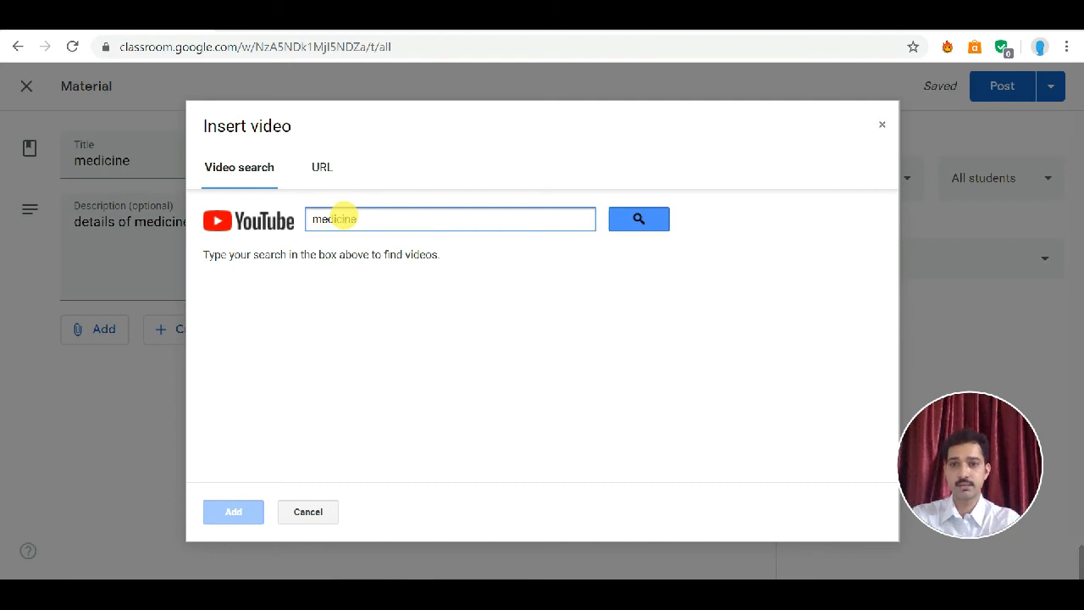
pyautogui.click(640, 221)
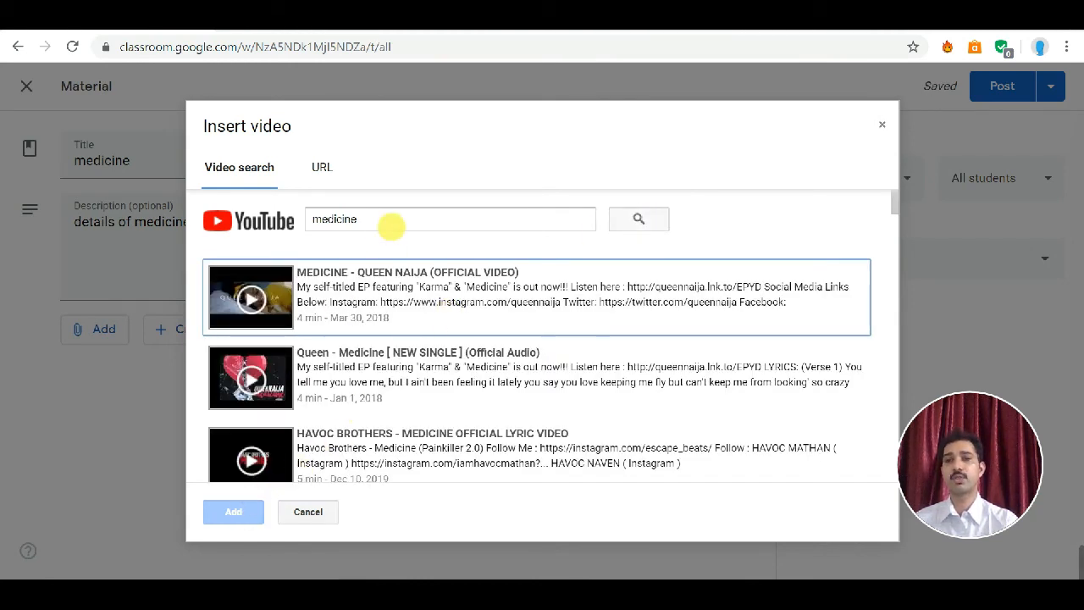
pyautogui.click(329, 166)
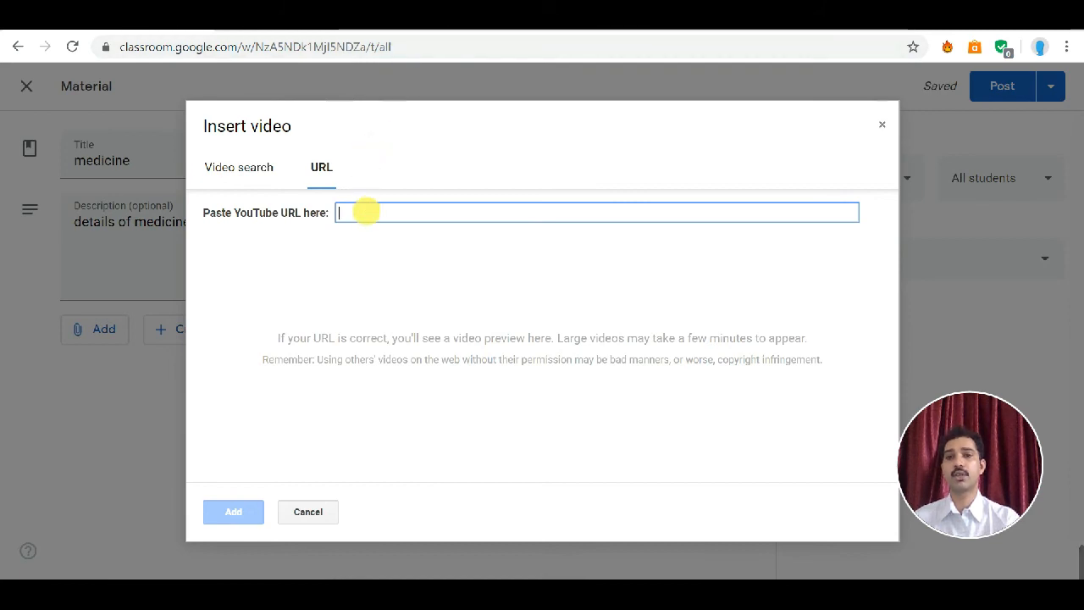
pyautogui.click(312, 515)
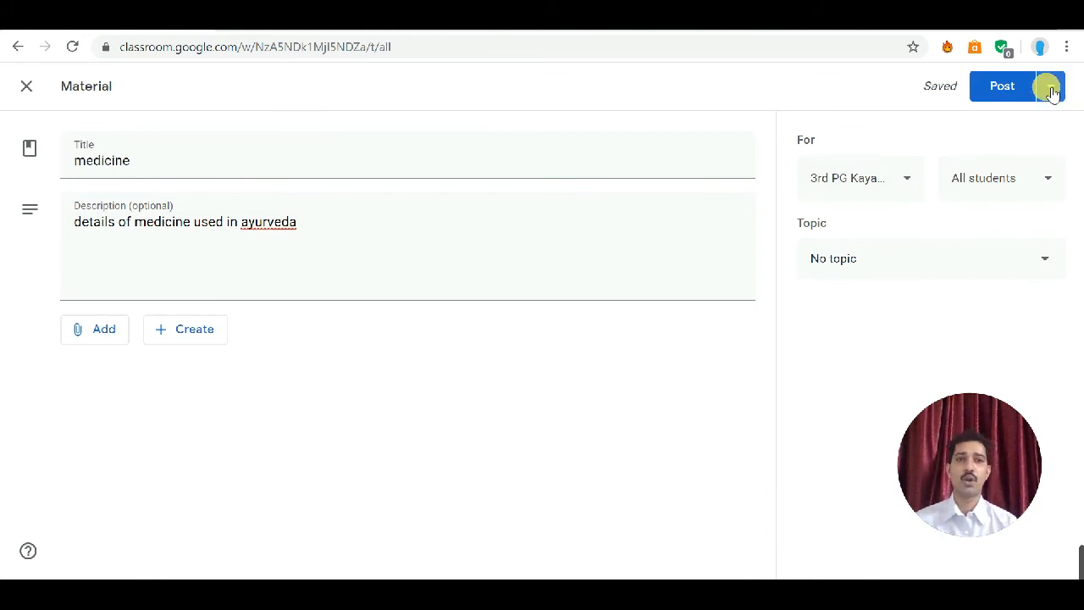
# Step: Review the material's posting options, then close the material editor without posting
pyautogui.click(1024, 91)
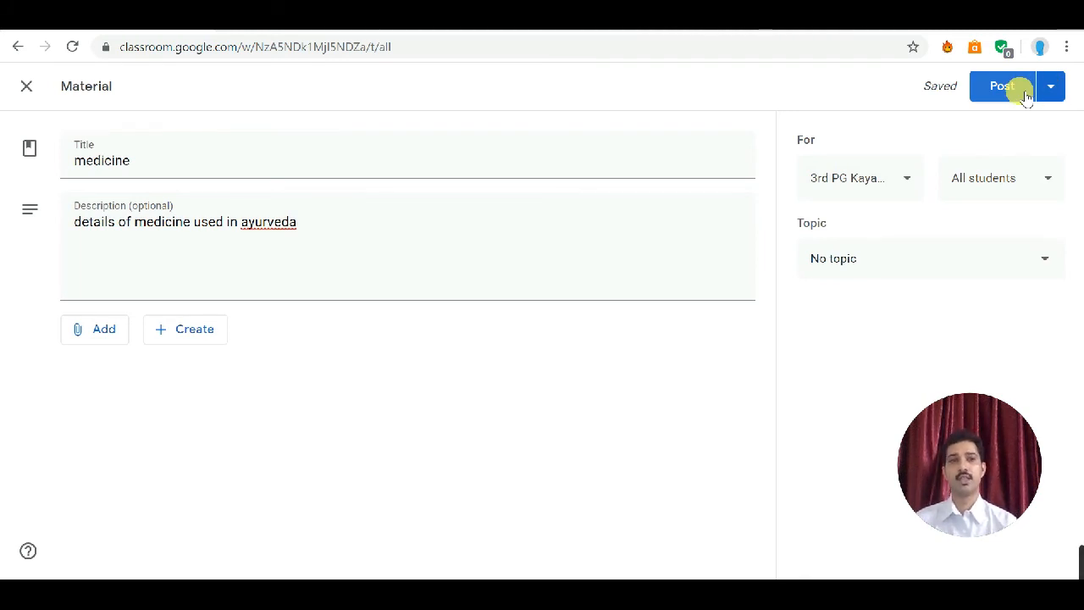
pyautogui.click(1049, 99)
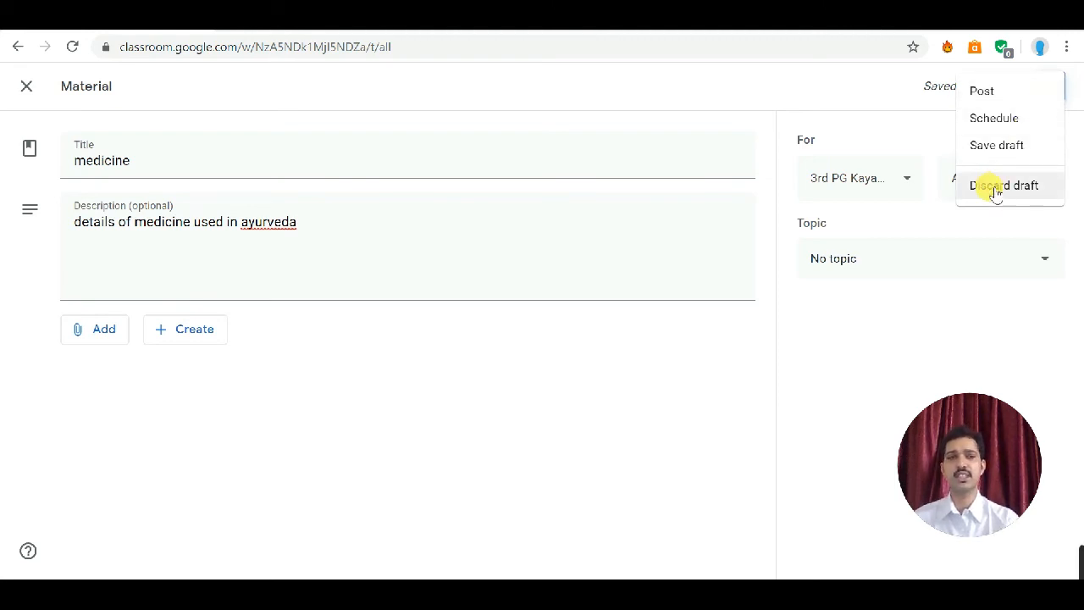
pyautogui.click(37, 102)
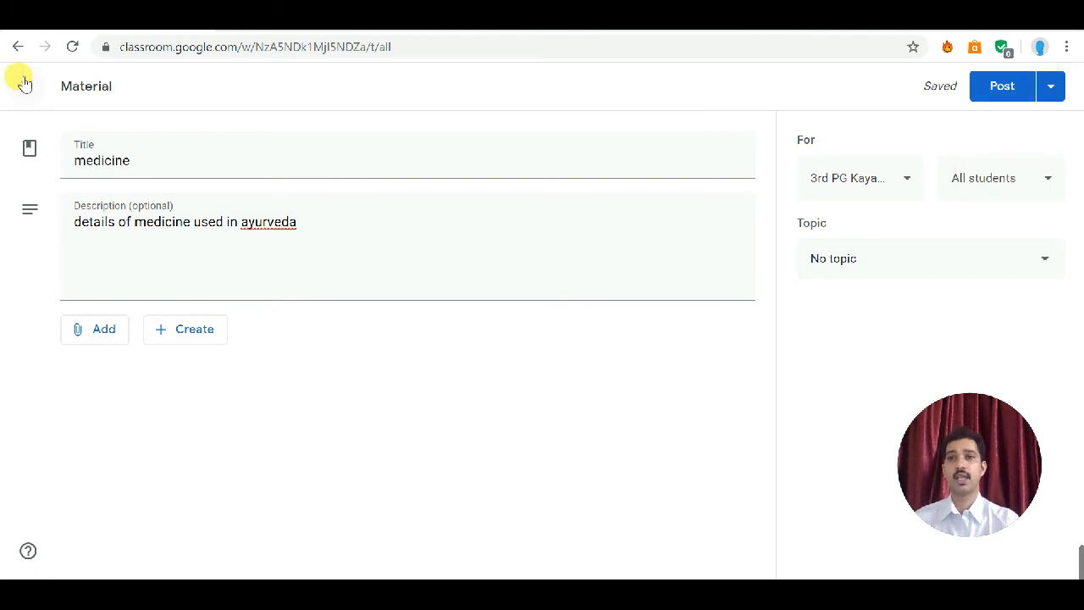
pyautogui.click(37, 97)
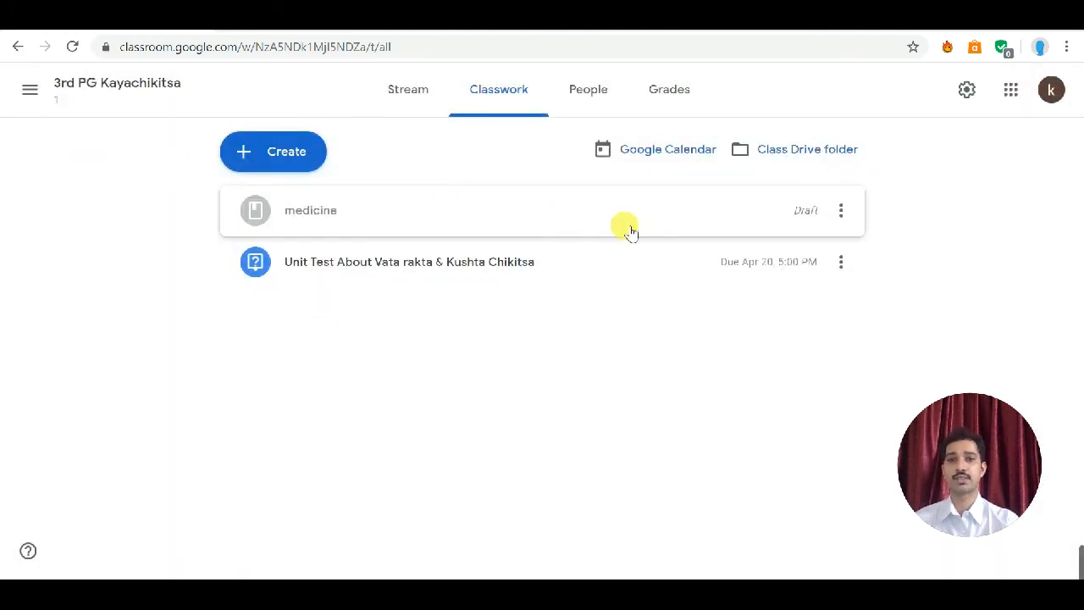
# Step: Delete the draft material "medicine" from the classwork list
pyautogui.click(845, 216)
pyautogui.click(809, 275)
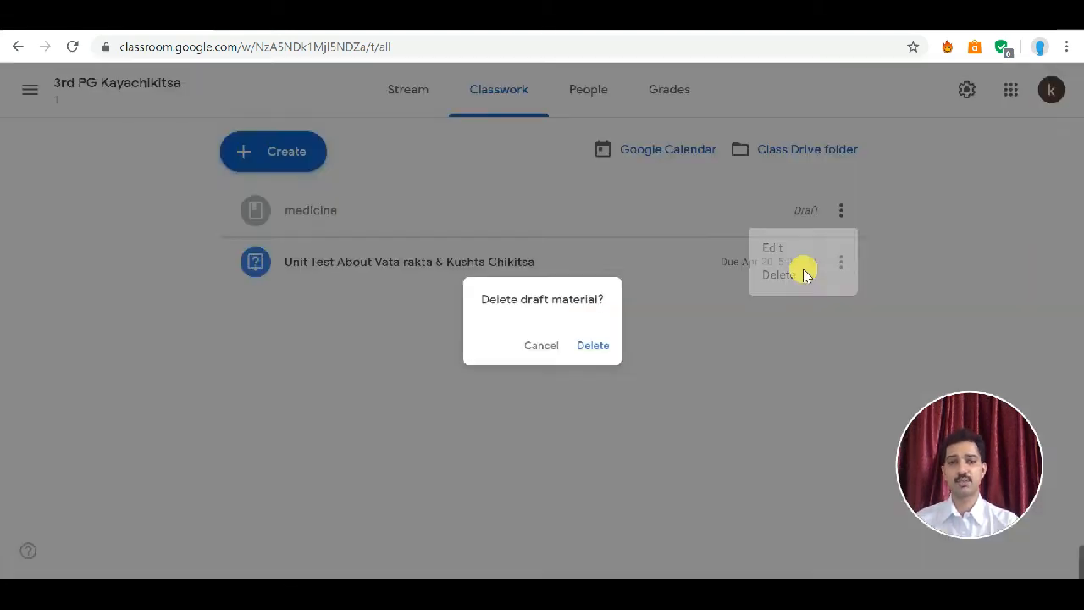
pyautogui.click(609, 352)
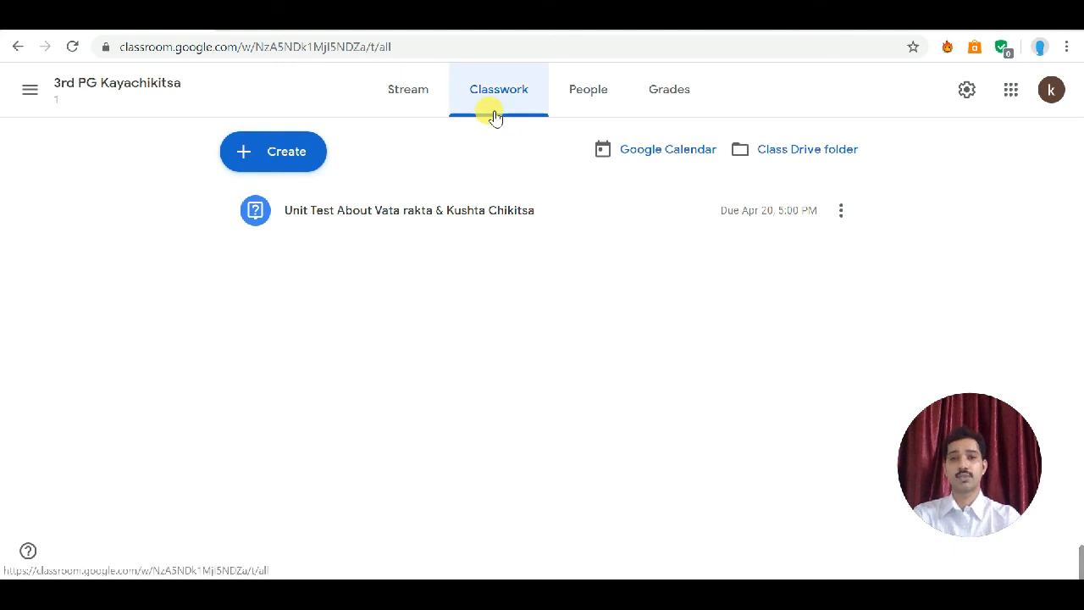
# Step: Expand the unit test question to view its details, and open then dismiss the Create menu
pyautogui.click(357, 225)
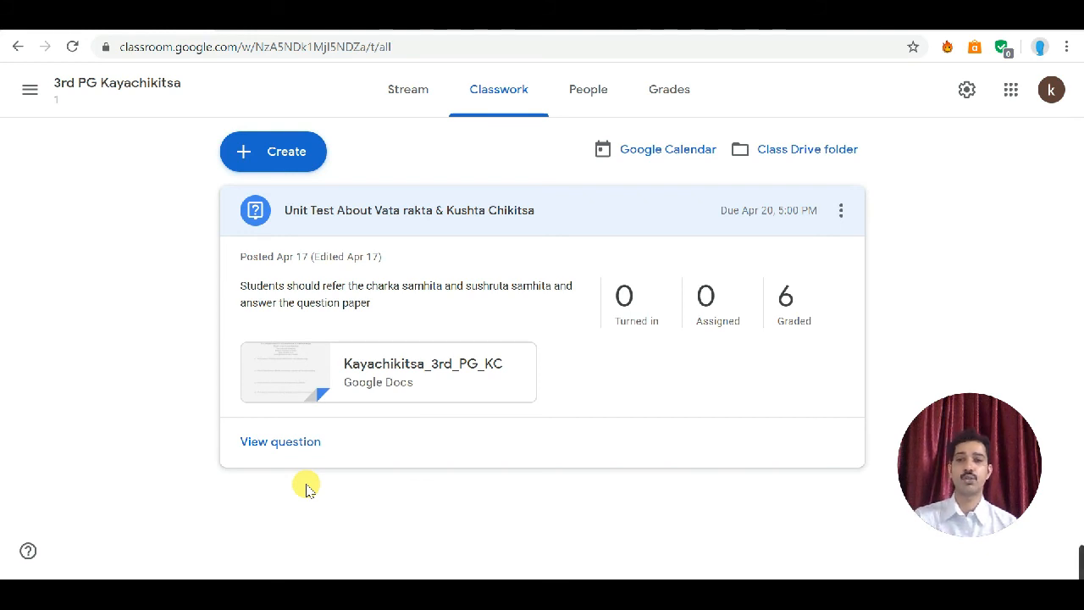
pyautogui.click(296, 152)
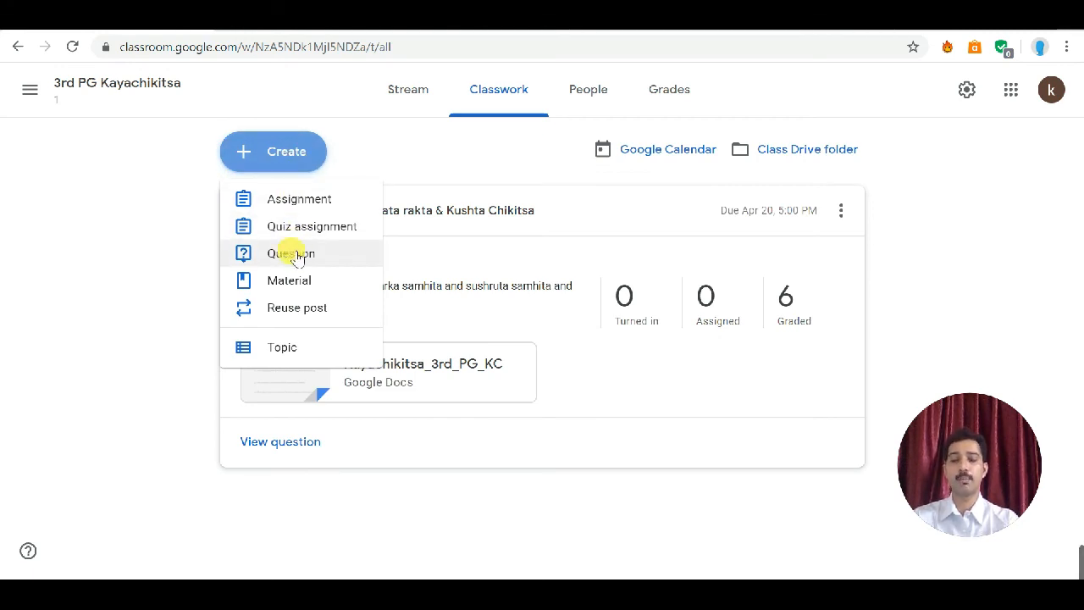
pyautogui.click(389, 127)
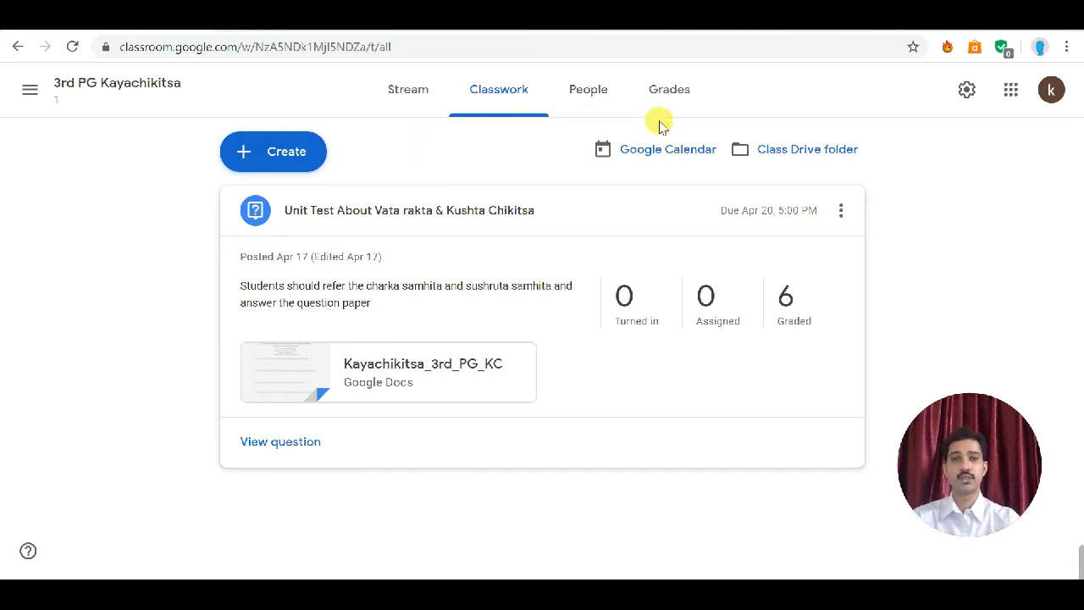
# Step: Start a new Material post, choose No topic, then close the editor without posting
pyautogui.click(309, 158)
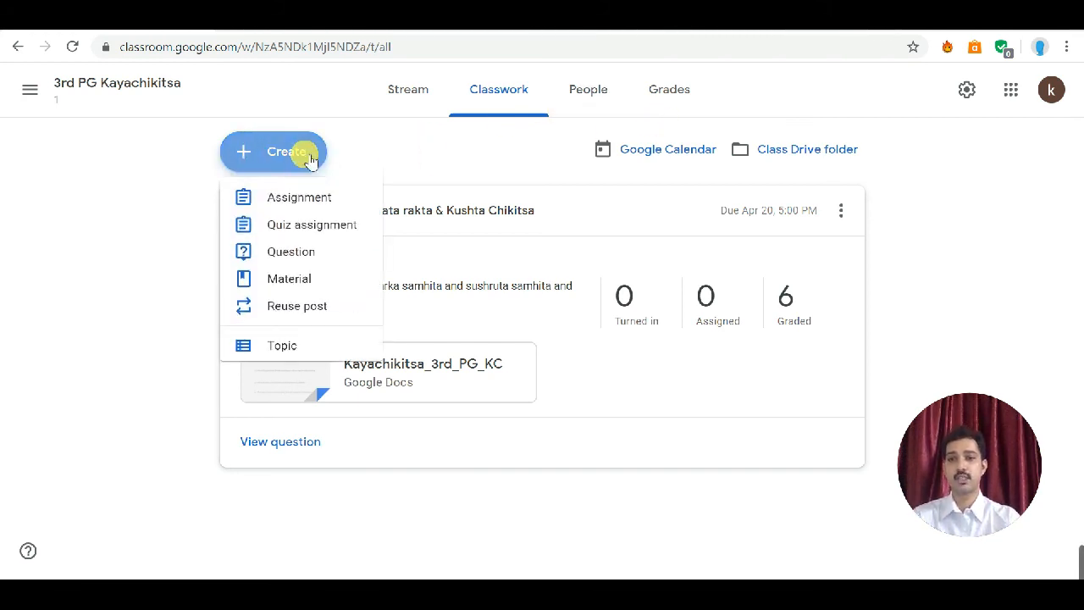
pyautogui.click(290, 281)
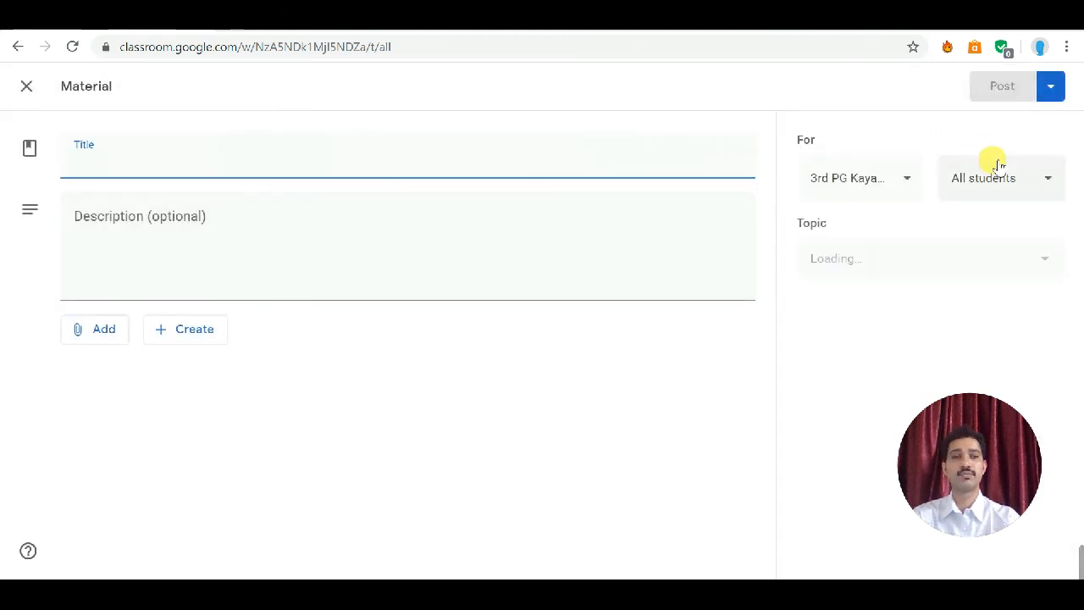
pyautogui.click(967, 257)
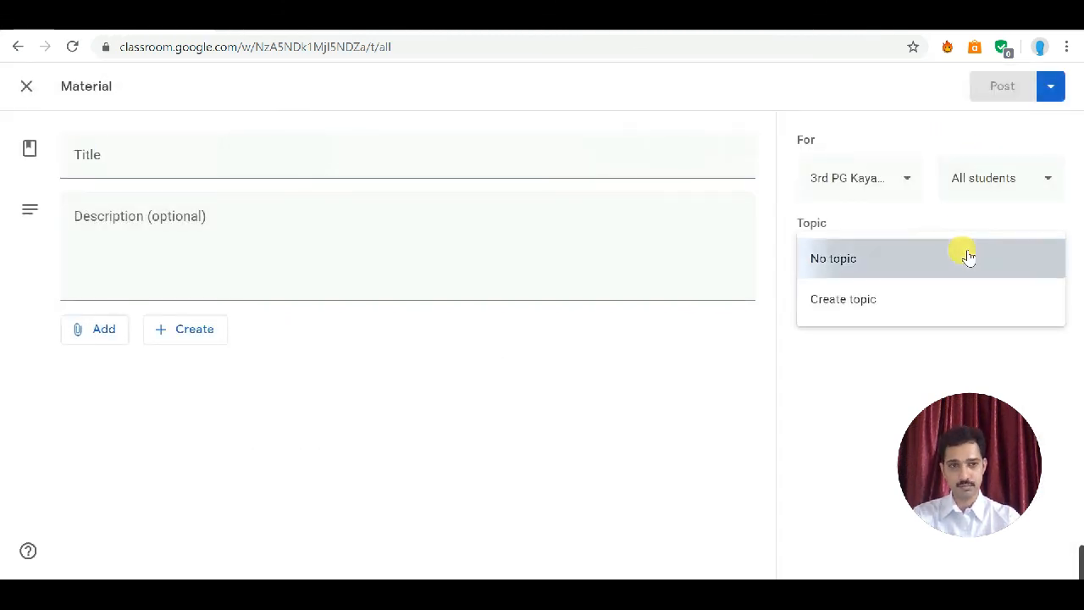
pyautogui.click(964, 255)
pyautogui.click(26, 85)
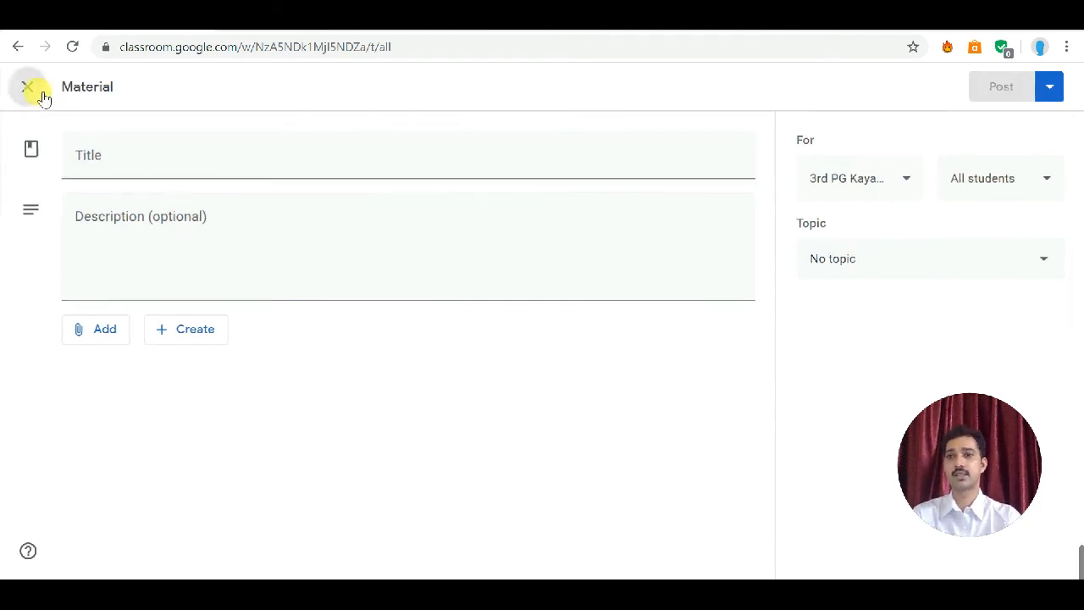
# Step: Create a new Question post and set its points to 20
pyautogui.click(245, 160)
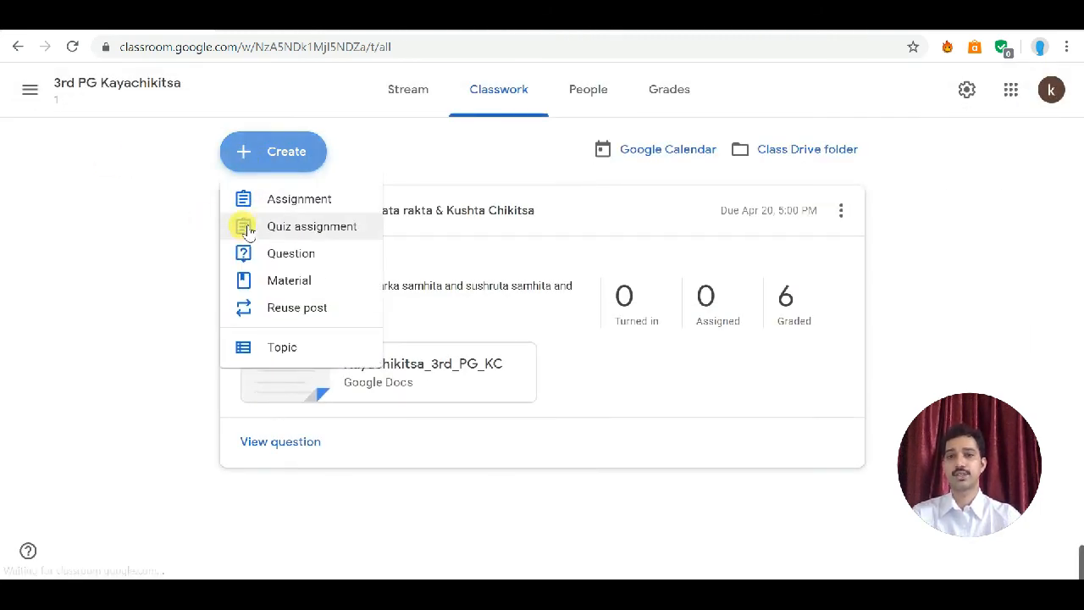
pyautogui.click(250, 259)
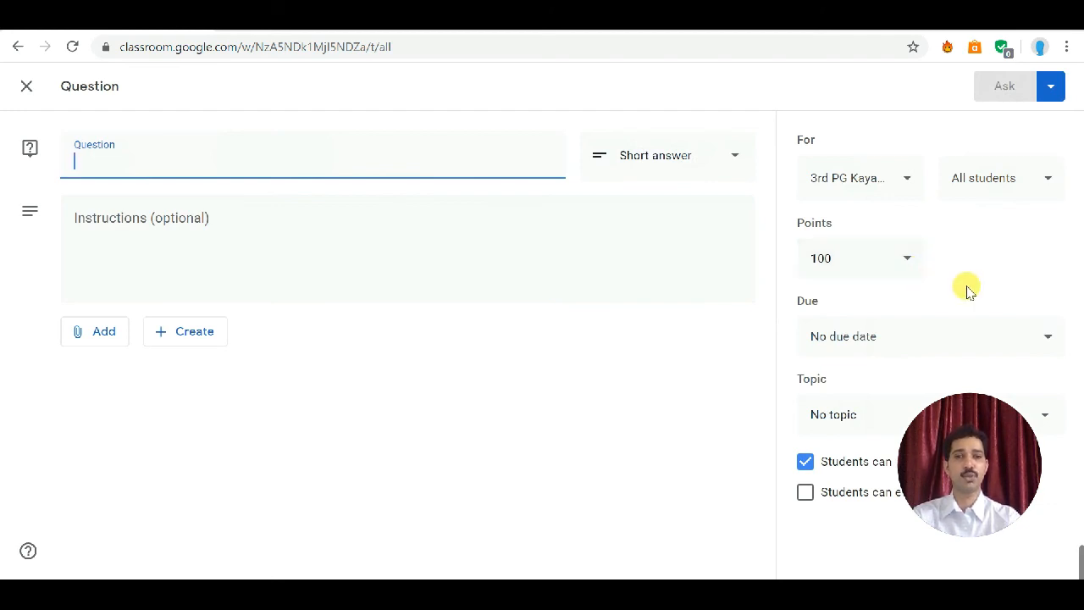
pyautogui.click(916, 260)
pyautogui.click(914, 259)
pyautogui.click(851, 261)
pyautogui.moveTo(850, 261); pyautogui.dragTo(787, 269)
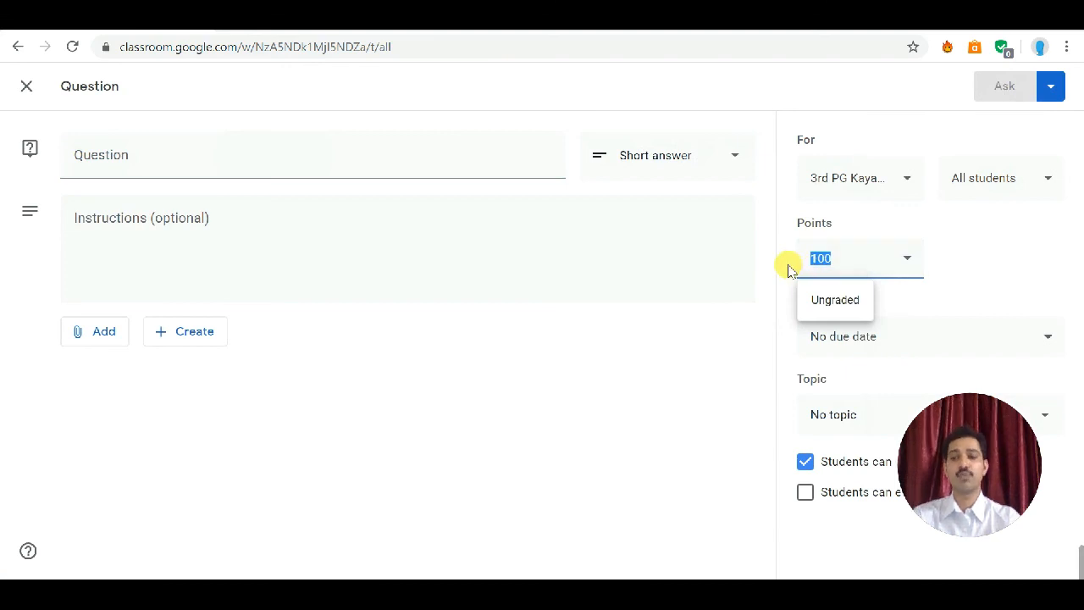
pyautogui.write('20')
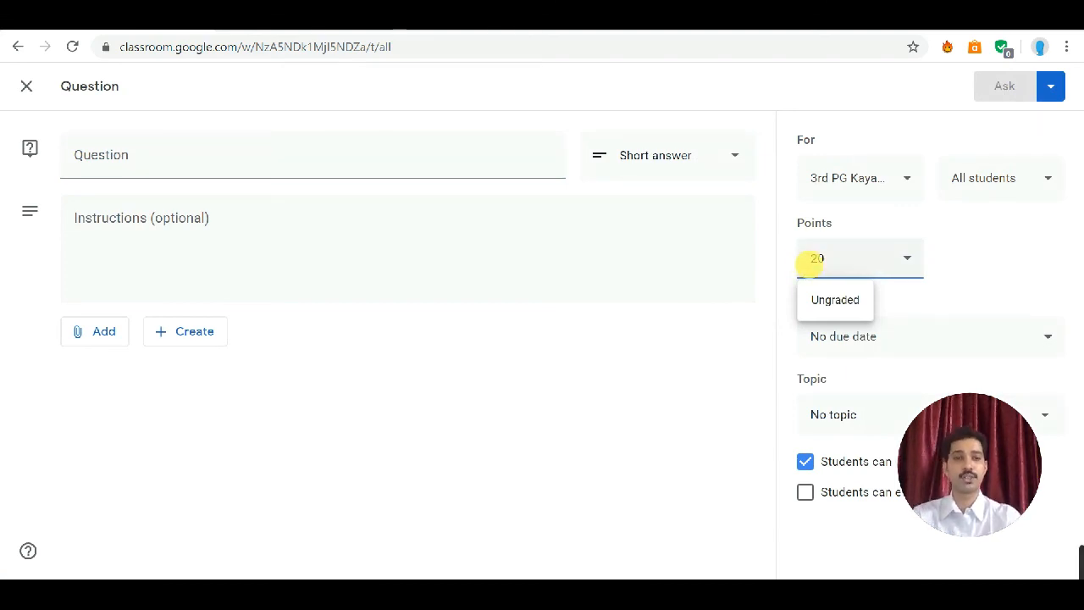
pyautogui.click(981, 272)
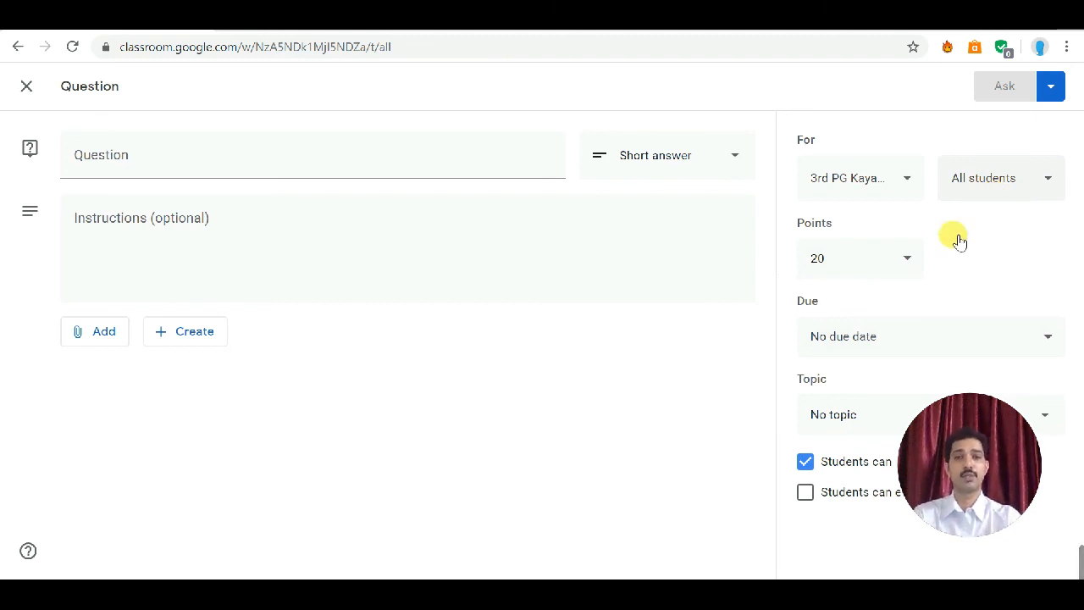
# Step: Open the question's due date options, then close the question editor without asking
pyautogui.click(932, 332)
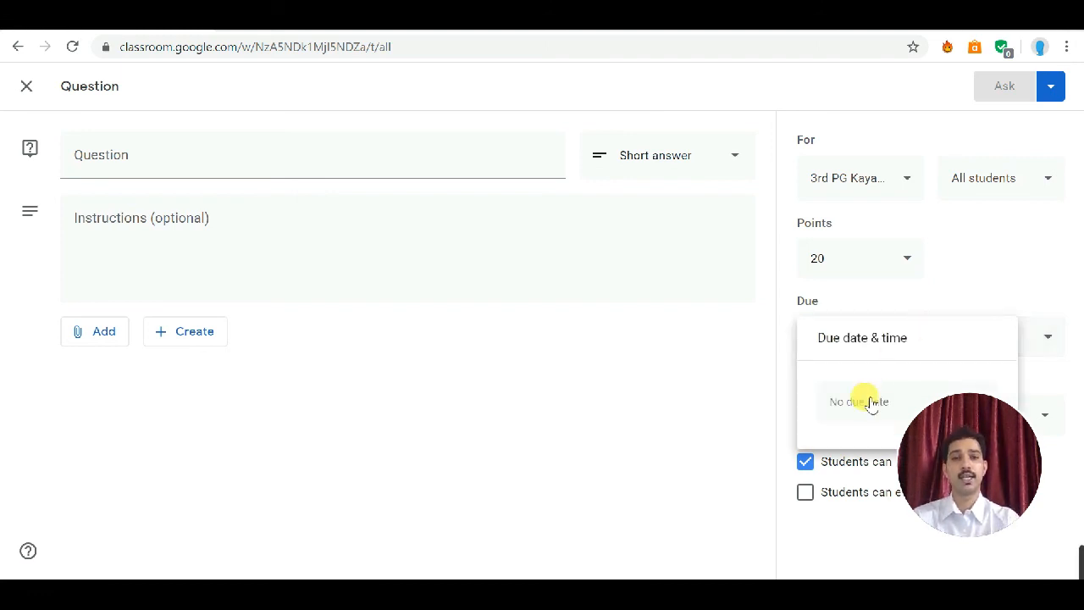
pyautogui.click(1058, 297)
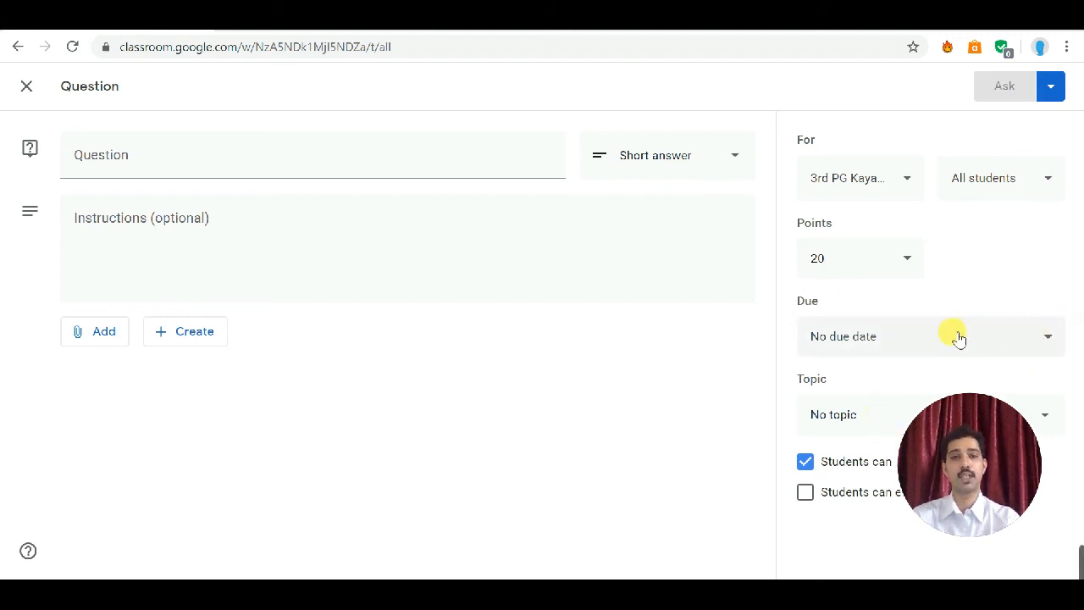
pyautogui.click(27, 87)
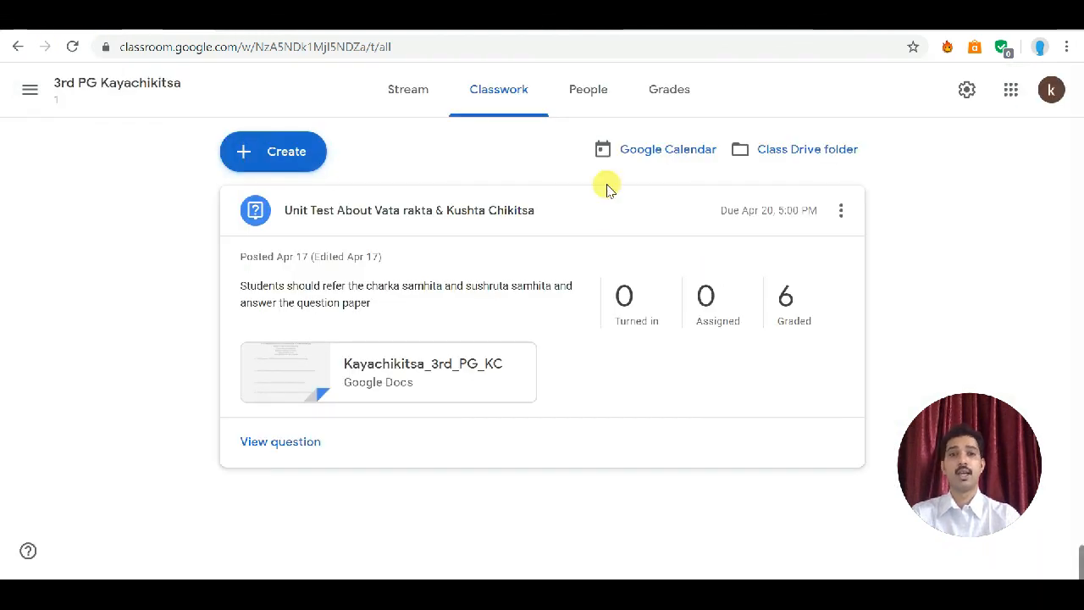
# Step: Open the Grades page to review the class's grades
pyautogui.click(669, 88)
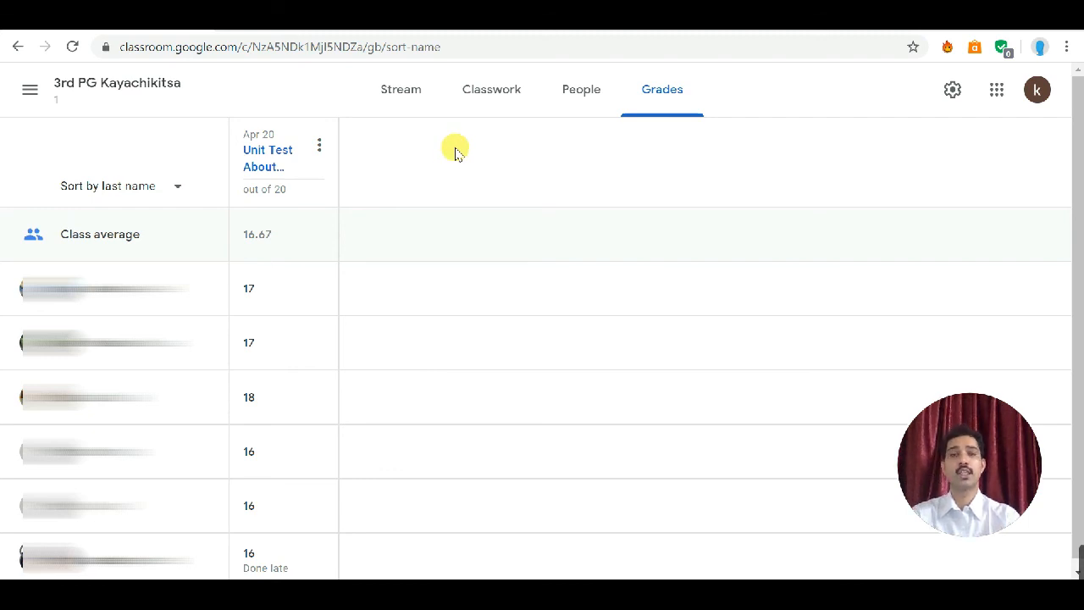
# Step: Open the navigation menu and go to the Classes home page
pyautogui.click(41, 95)
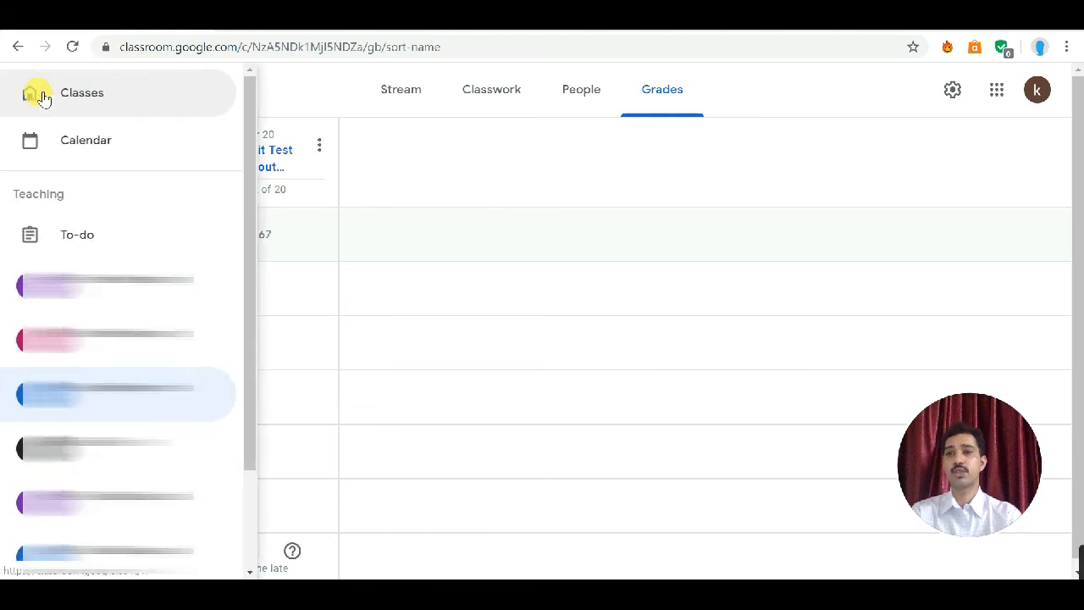
pyautogui.click(95, 103)
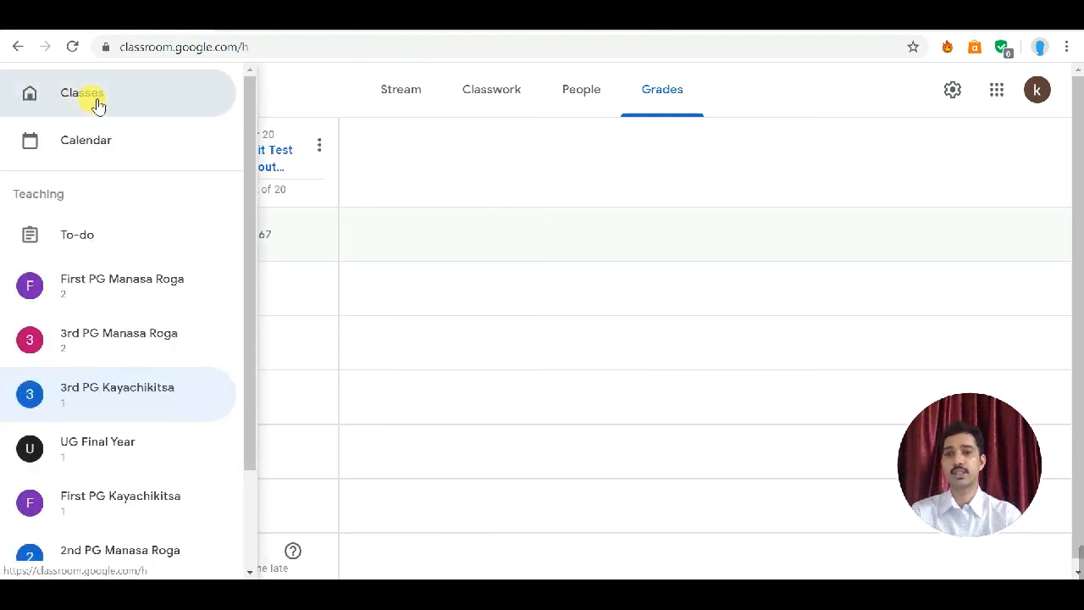